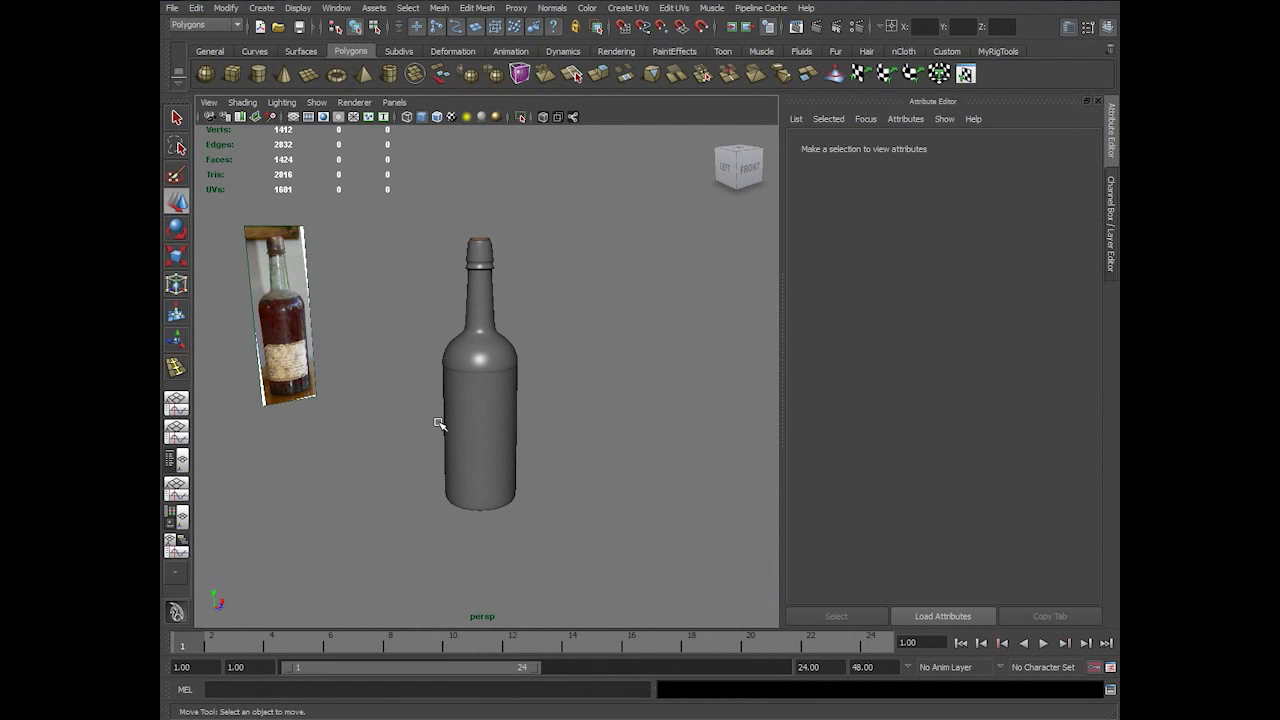
# - Show the bottle as wireframe in the front view, framed on the reference photo's label
pyautogui.press('space')
pyautogui.moveTo(528, 403); pyautogui.dragTo(545, 443)
pyautogui.keyDown('alt'); pyautogui.moveTo(541, 432); pyautogui.dragTo(520, 220, button='middle'); pyautogui.keyUp('alt')
pyautogui.keyDown('alt'); pyautogui.moveTo(520, 220); pyautogui.dragTo(291, 531, button='right'); pyautogui.keyUp('alt')
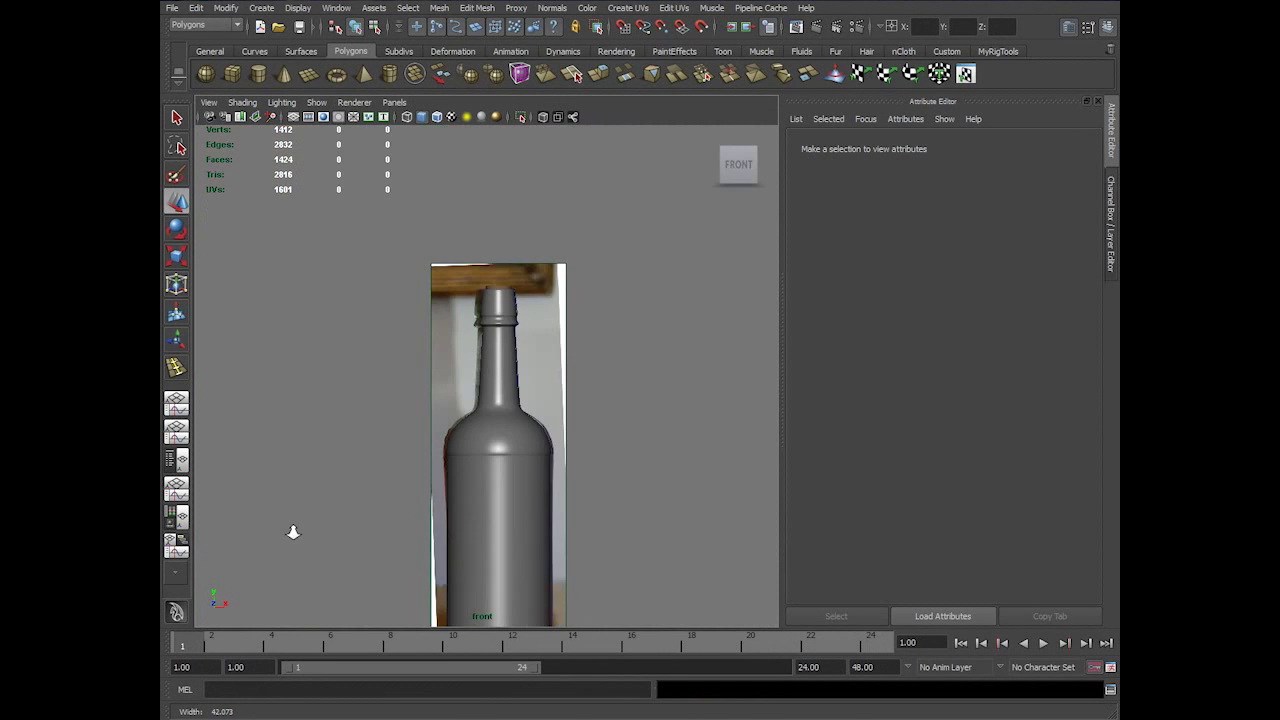
pyautogui.keyDown('alt'); pyautogui.moveTo(531, 600); pyautogui.dragTo(554, 392, button='middle'); pyautogui.keyUp('alt')
pyautogui.scroll(3, 553, 467)
pyautogui.press('4')
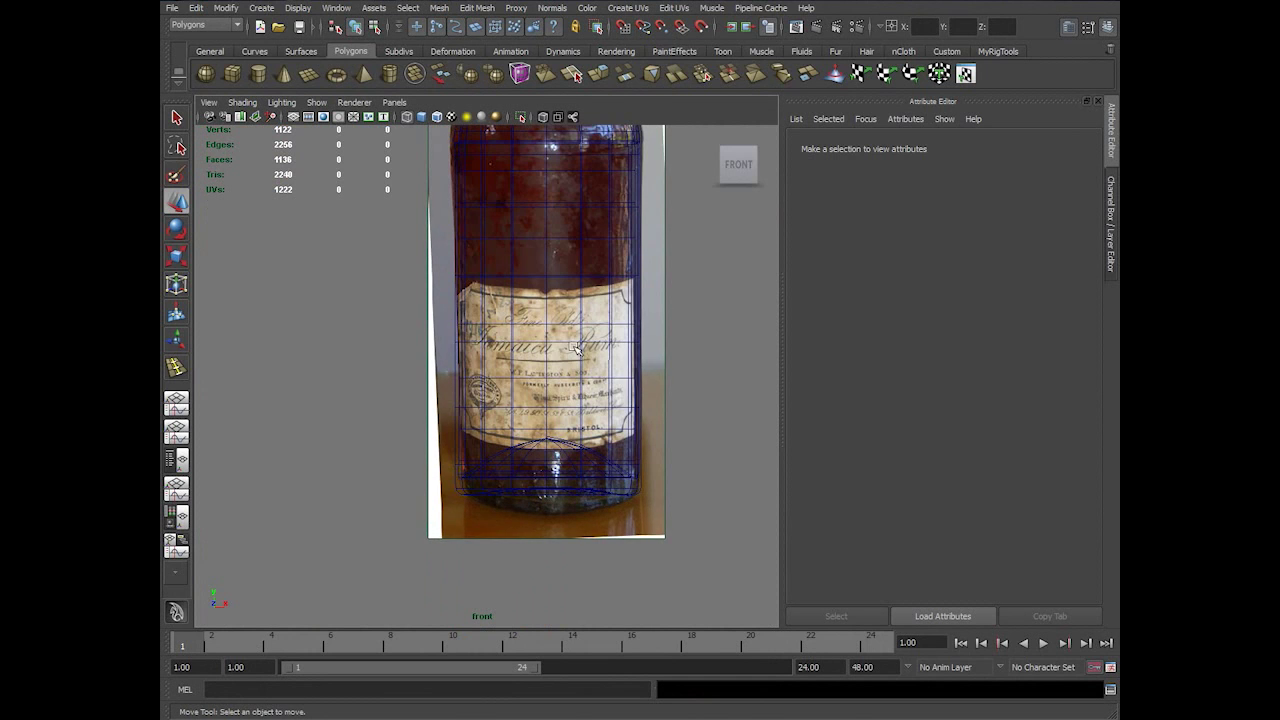
pyautogui.keyDown('alt'); pyautogui.moveTo(549, 310); pyautogui.dragTo(545, 352, button='middle'); pyautogui.keyUp('alt')
pyautogui.click(542, 342)
pyautogui.moveTo(542, 342); pyautogui.dragTo(544, 375, button='right')
pyautogui.click(558, 357)
pyautogui.click(558, 467)
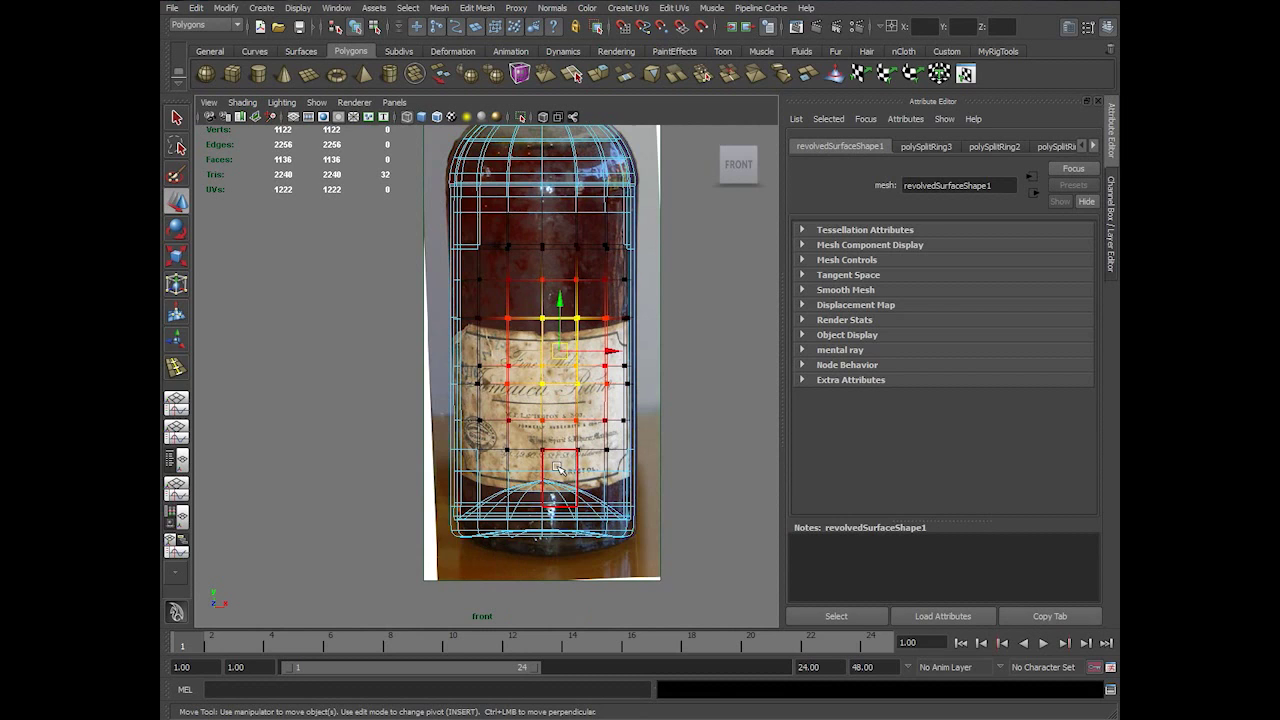
pyautogui.keyDown('shift'); pyautogui.click(557, 469); pyautogui.keyUp('shift')
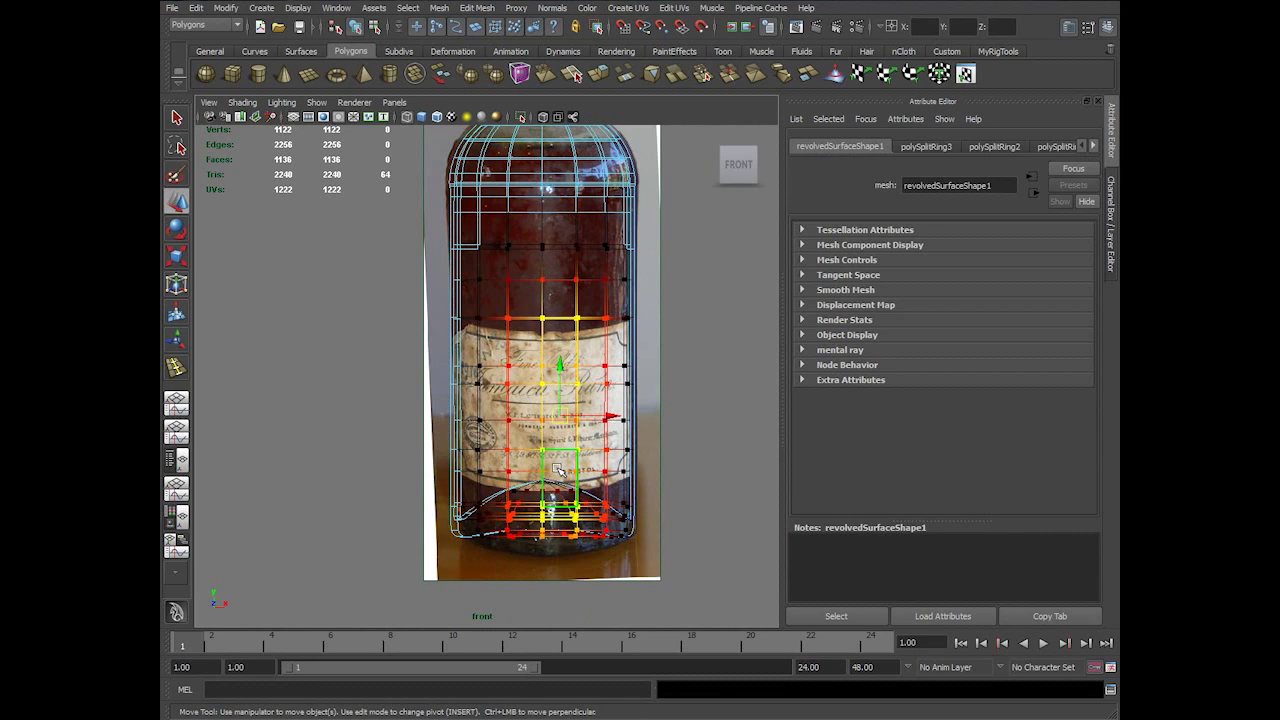
pyautogui.press('b')
pyautogui.press('5')
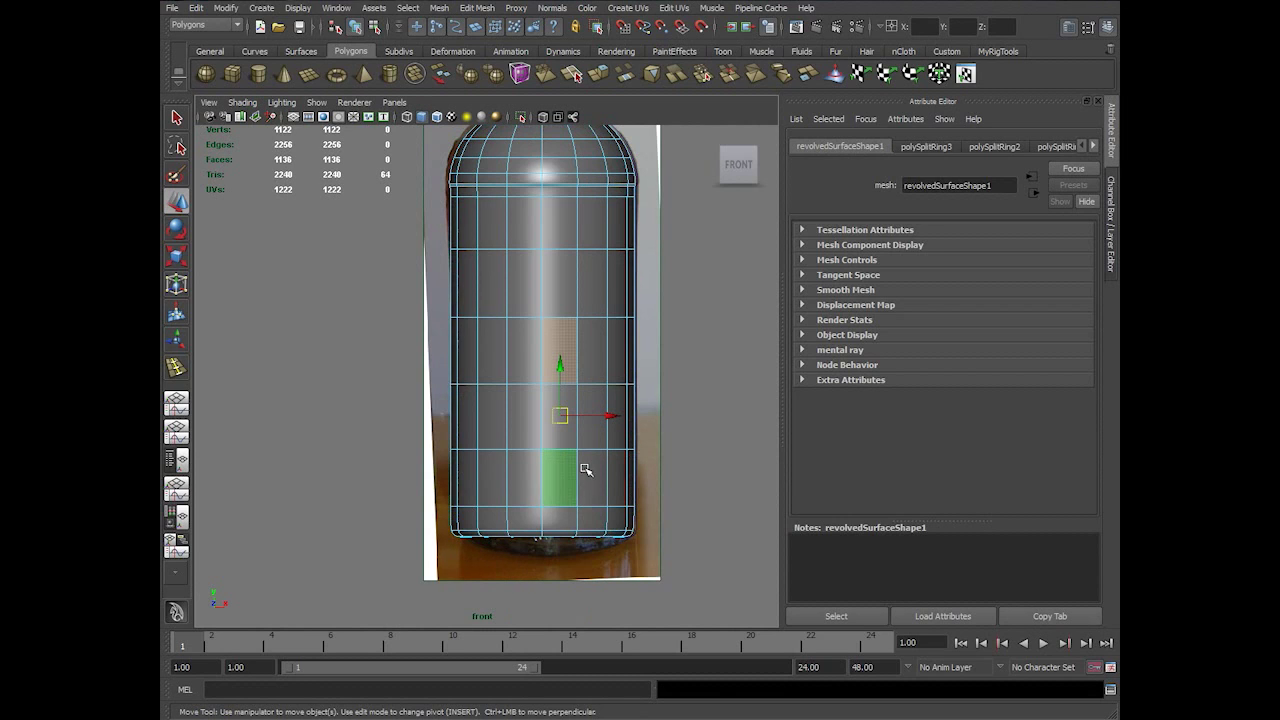
pyautogui.keyDown('alt'); pyautogui.moveTo(530, 446); pyautogui.dragTo(552, 429, button='right'); pyautogui.keyUp('alt')
# - Turn on X-Ray shading and insert edge loops around the bottle at the upper and lower edges of the reference label
pyautogui.click(578, 363)
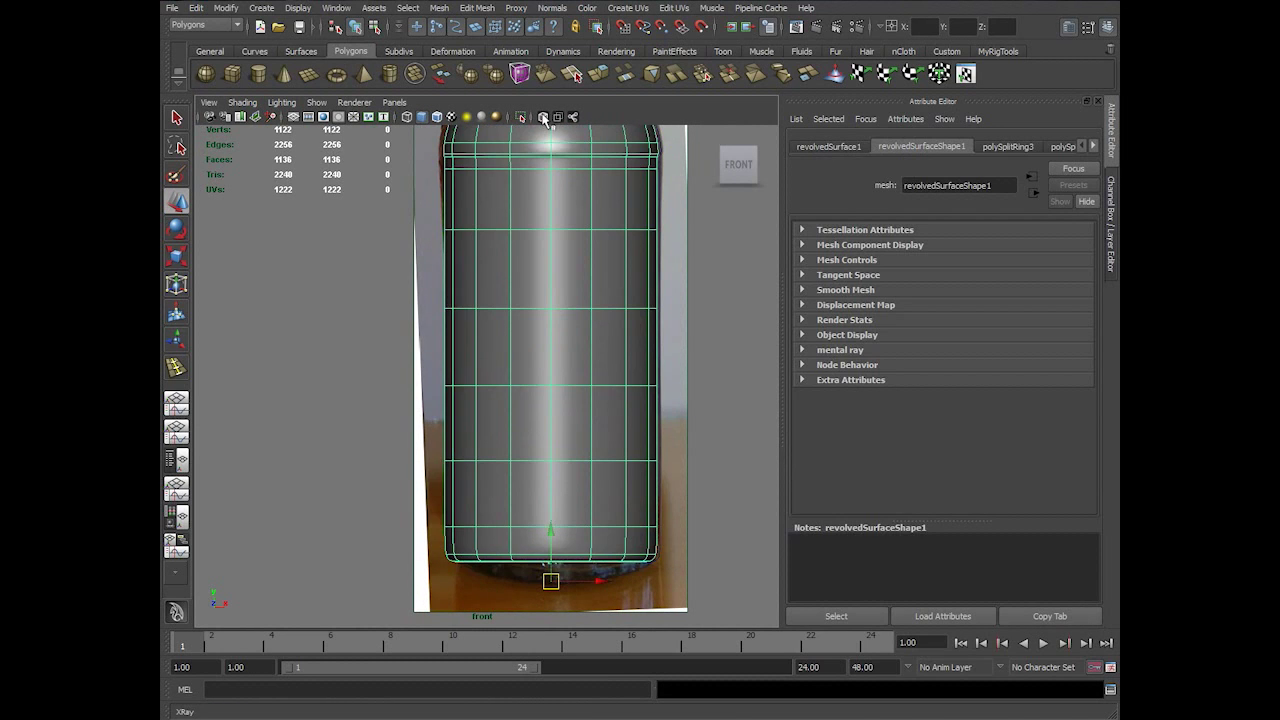
pyautogui.press('4')
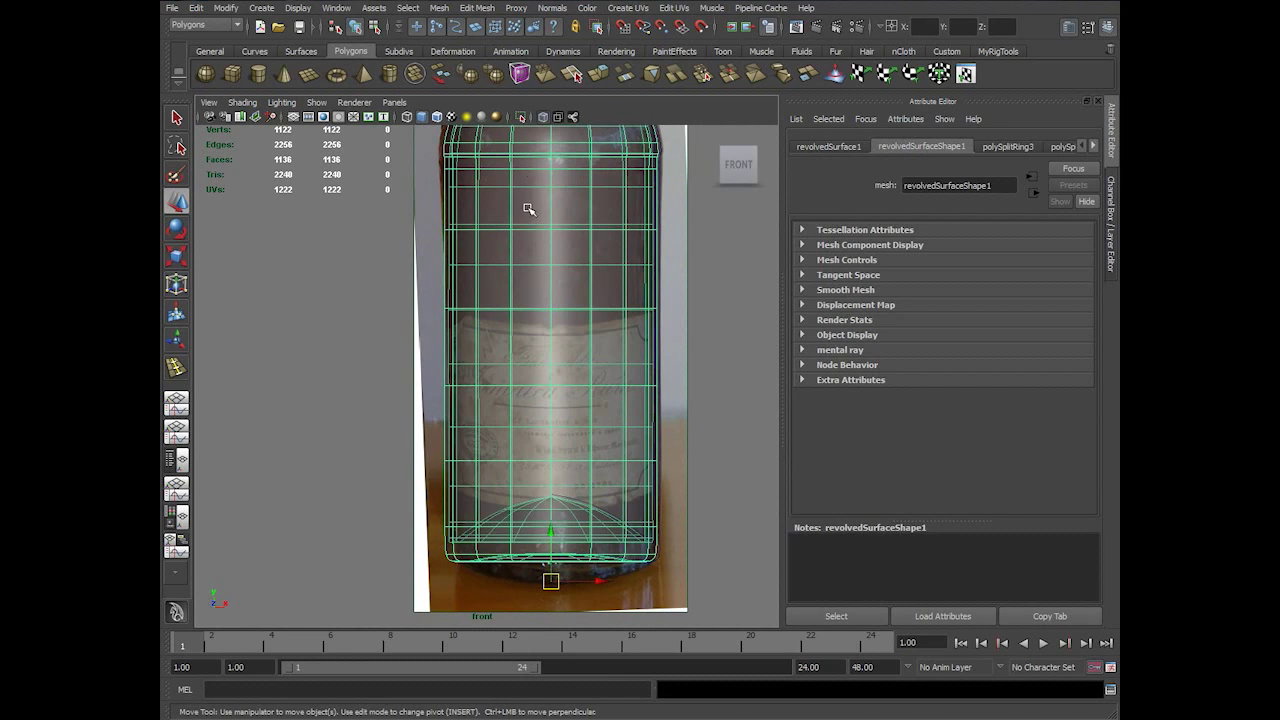
pyautogui.click(480, 8)
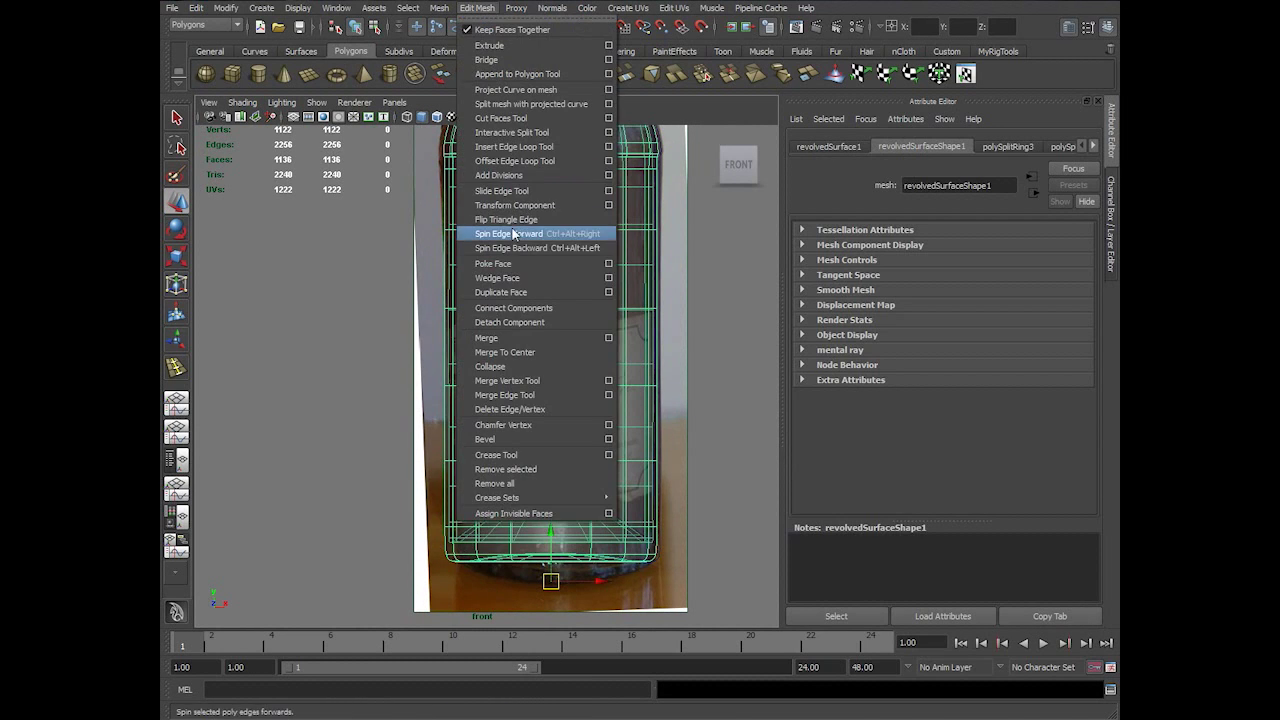
pyautogui.click(540, 146)
pyautogui.moveTo(553, 341); pyautogui.dragTo(555, 330)
pyautogui.moveTo(506, 508); pyautogui.dragTo(511, 507)
pyautogui.press('w')
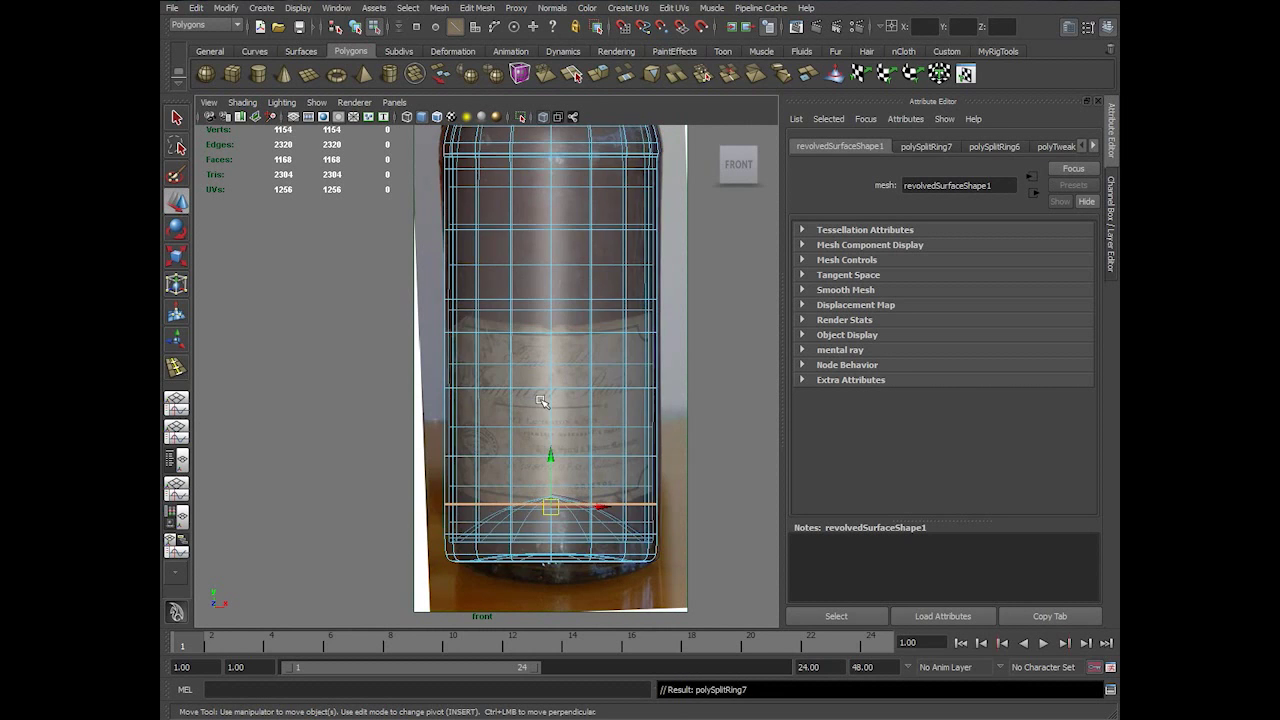
# - Return the bottle to object mode with smoothness 1 and turn off X-Ray shading
pyautogui.moveTo(541, 400); pyautogui.dragTo(602, 314, button='right')
pyautogui.click(602, 315)
pyautogui.press('1')
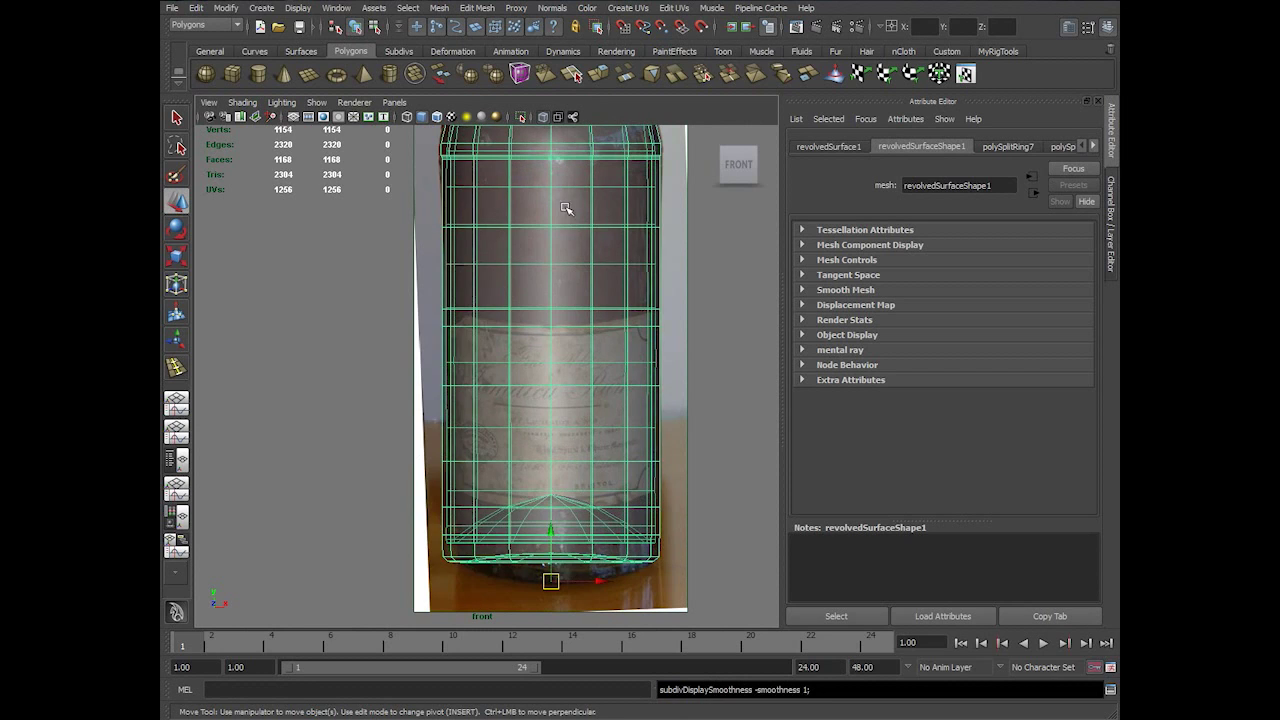
pyautogui.click(554, 118)
# - Select the six faces across the front of the narrow band at the label's upper edge
pyautogui.moveTo(565, 388); pyautogui.dragTo(559, 415, button='right')
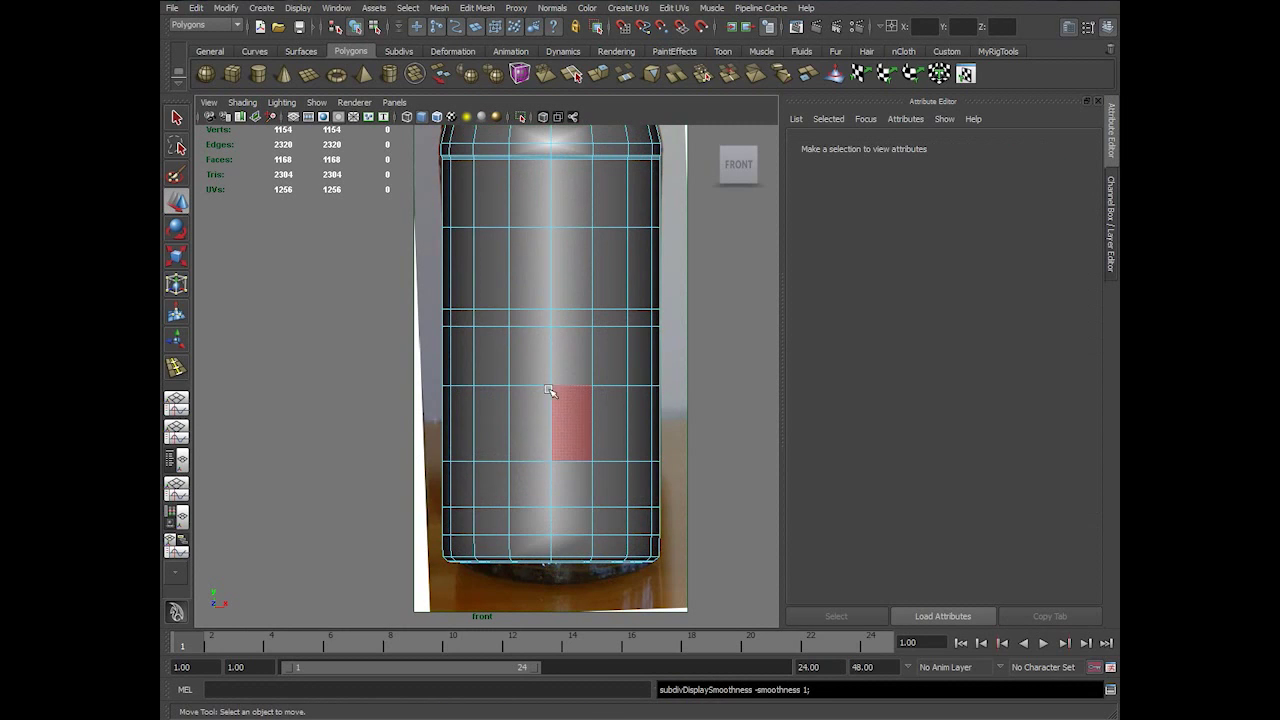
pyautogui.click(461, 321)
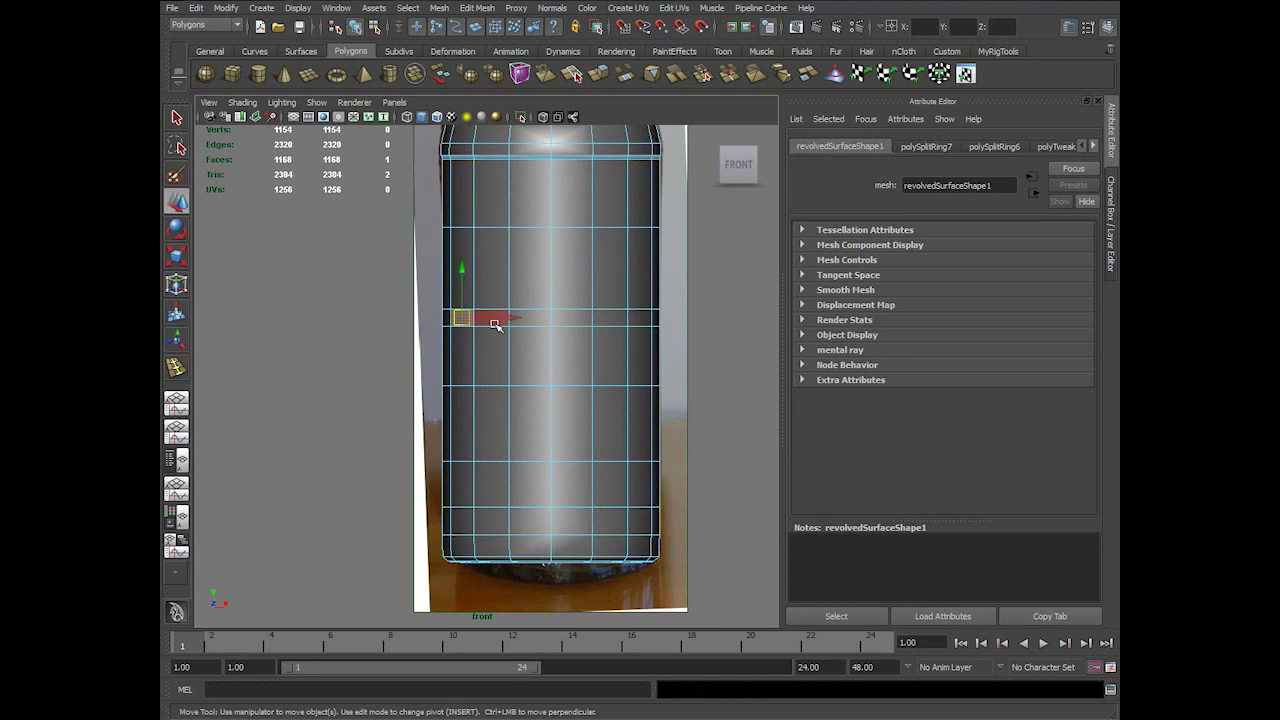
pyautogui.keyDown('shift'); pyautogui.click(493, 322); pyautogui.keyUp('shift')
pyautogui.keyDown('shift'); pyautogui.click(528, 324); pyautogui.keyUp('shift')
pyautogui.keyDown('shift'); pyautogui.click(576, 322); pyautogui.keyUp('shift')
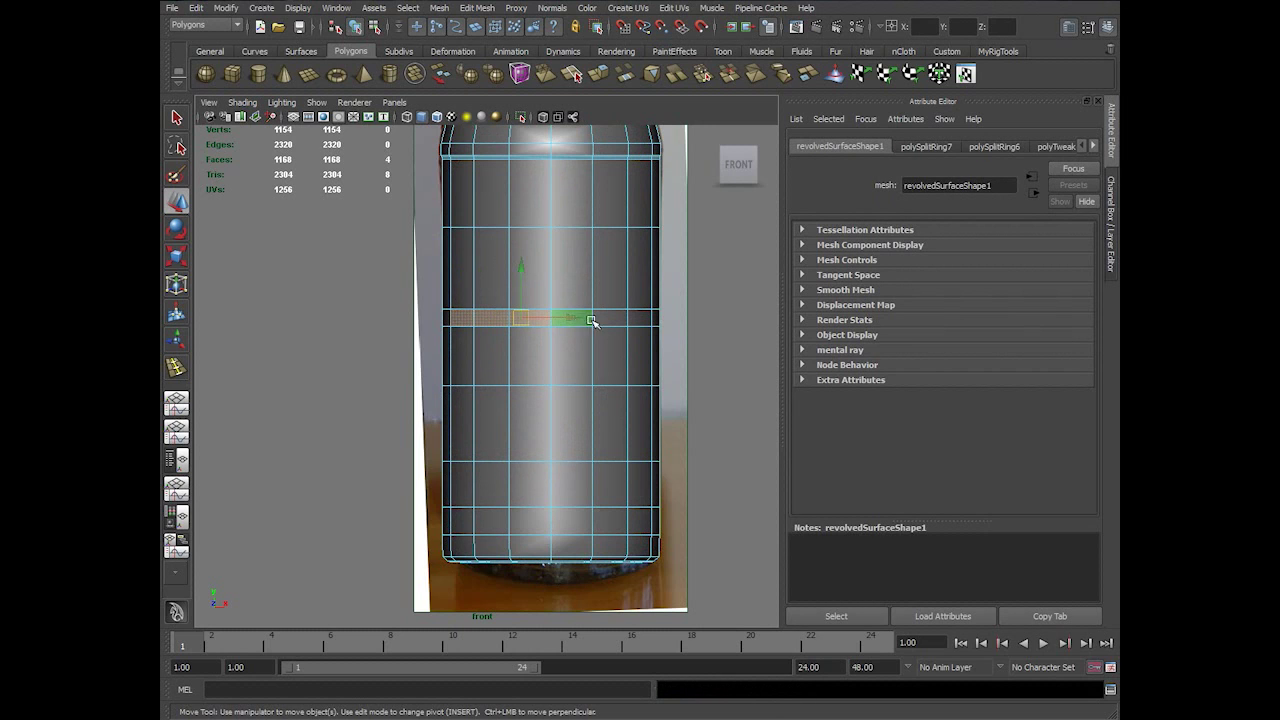
pyautogui.keyDown('shift'); pyautogui.click(609, 320); pyautogui.keyUp('shift')
pyautogui.keyDown('shift'); pyautogui.click(636, 321); pyautogui.keyUp('shift')
# - In the perspective view, extend the face selection by one more face of the narrow band and the seven faces directly beneath the band
pyautogui.press('space')
pyautogui.moveTo(617, 386); pyautogui.dragTo(363, 389)
pyautogui.keyDown('alt'); pyautogui.moveTo(363, 389); pyautogui.dragTo(503, 477, button='right'); pyautogui.keyUp('alt')
pyautogui.keyDown('alt'); pyautogui.moveTo(503, 477); pyautogui.dragTo(536, 382, button='middle'); pyautogui.keyUp('alt')
pyautogui.keyDown('alt'); pyautogui.moveTo(536, 382); pyautogui.dragTo(571, 446, button='right'); pyautogui.keyUp('alt')
pyautogui.keyDown('alt'); pyautogui.moveTo(572, 447); pyautogui.dragTo(543, 366); pyautogui.keyUp('alt')
pyautogui.keyDown('shift'); pyautogui.click(534, 357); pyautogui.keyUp('shift')
pyautogui.keyDown('shift'); pyautogui.click(532, 391); pyautogui.keyUp('shift')
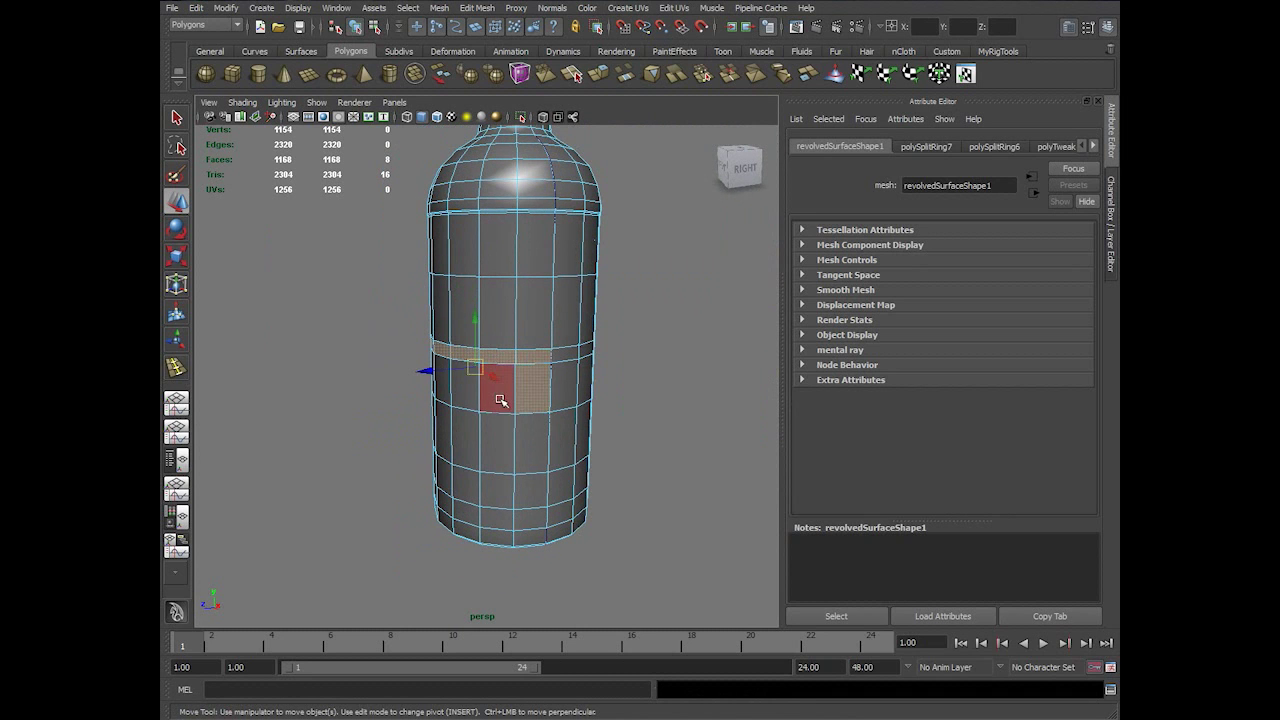
pyautogui.keyDown('shift'); pyautogui.click(498, 397); pyautogui.keyUp('shift')
pyautogui.keyDown('alt'); pyautogui.moveTo(467, 418); pyautogui.dragTo(498, 435); pyautogui.keyUp('alt')
pyautogui.keyDown('shift'); pyautogui.click(483, 398); pyautogui.keyUp('shift')
pyautogui.keyDown('shift'); pyautogui.click(449, 397); pyautogui.keyUp('shift')
pyautogui.keyDown('shift'); pyautogui.click(431, 416); pyautogui.keyUp('shift')
pyautogui.keyDown('shift'); pyautogui.click(409, 412); pyautogui.keyUp('shift')
pyautogui.keyDown('alt'); pyautogui.moveTo(367, 434); pyautogui.dragTo(403, 432); pyautogui.keyUp('alt')
pyautogui.keyDown('shift'); pyautogui.click(410, 418); pyautogui.keyUp('shift')
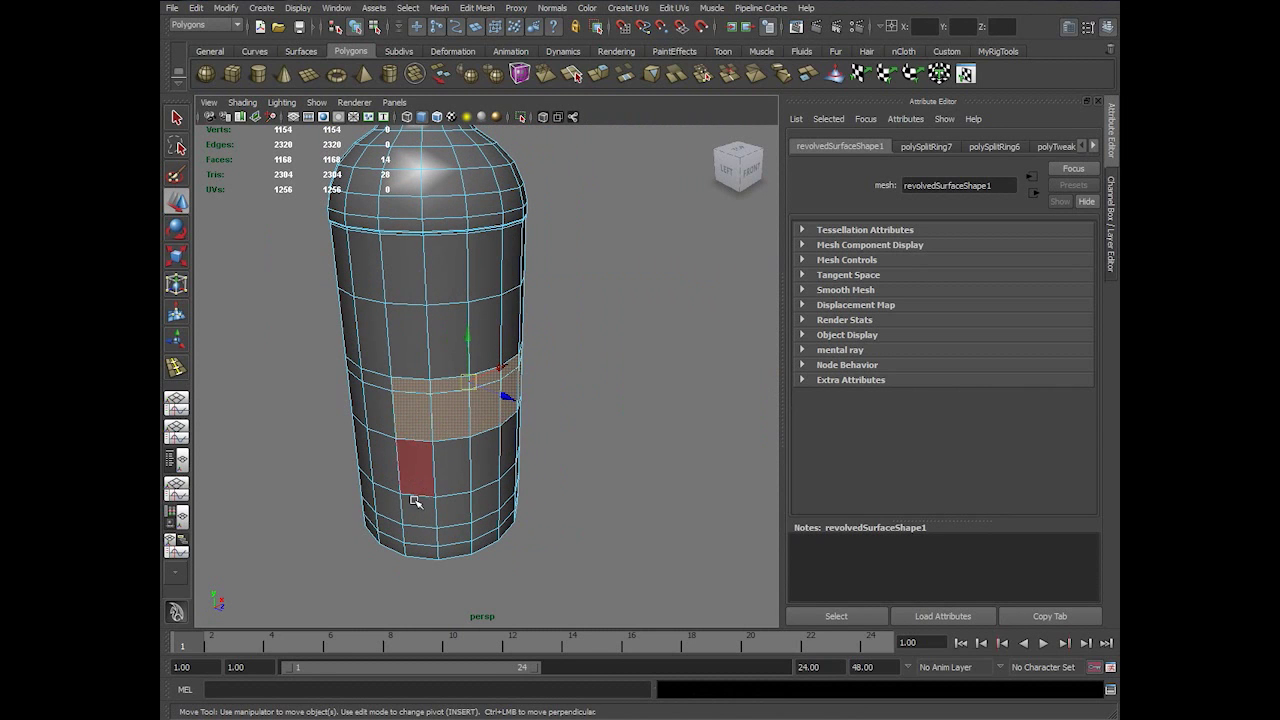
# - Add the next two rows of faces, down to the label's lower edge and seven faces wide, to the selection
pyautogui.keyDown('shift'); pyautogui.click(415, 460); pyautogui.keyUp('shift')
pyautogui.keyDown('shift'); pyautogui.click(416, 500); pyautogui.keyUp('shift')
pyautogui.keyDown('shift'); pyautogui.click(452, 502); pyautogui.keyUp('shift')
pyautogui.keyDown('shift'); pyautogui.click(452, 460); pyautogui.keyUp('shift')
pyautogui.keyDown('shift'); pyautogui.click(484, 499); pyautogui.keyUp('shift')
pyautogui.keyDown('shift'); pyautogui.click(480, 463); pyautogui.keyUp('shift')
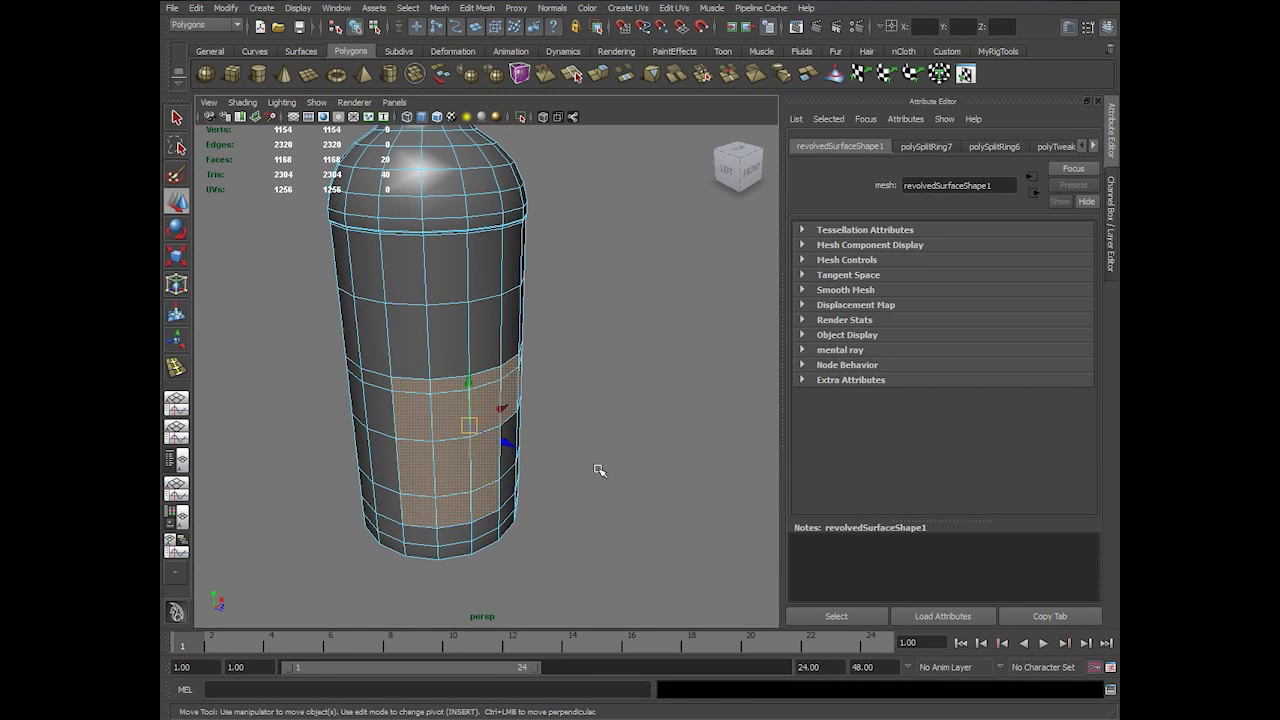
pyautogui.keyDown('alt'); pyautogui.moveTo(597, 469); pyautogui.dragTo(491, 440); pyautogui.keyUp('alt')
pyautogui.keyDown('shift'); pyautogui.click(471, 483); pyautogui.keyUp('shift')
pyautogui.keyDown('shift'); pyautogui.click(475, 449); pyautogui.keyUp('shift')
pyautogui.keyDown('shift'); pyautogui.click(508, 459); pyautogui.keyUp('shift')
pyautogui.keyDown('shift'); pyautogui.click(506, 488); pyautogui.keyUp('shift')
pyautogui.keyDown('shift'); pyautogui.click(516, 487); pyautogui.keyUp('shift')
pyautogui.keyDown('shift'); pyautogui.click(520, 460); pyautogui.keyUp('shift')
pyautogui.keyDown('shift'); pyautogui.click(541, 459); pyautogui.keyUp('shift')
pyautogui.keyDown('shift'); pyautogui.click(543, 495); pyautogui.keyUp('shift')
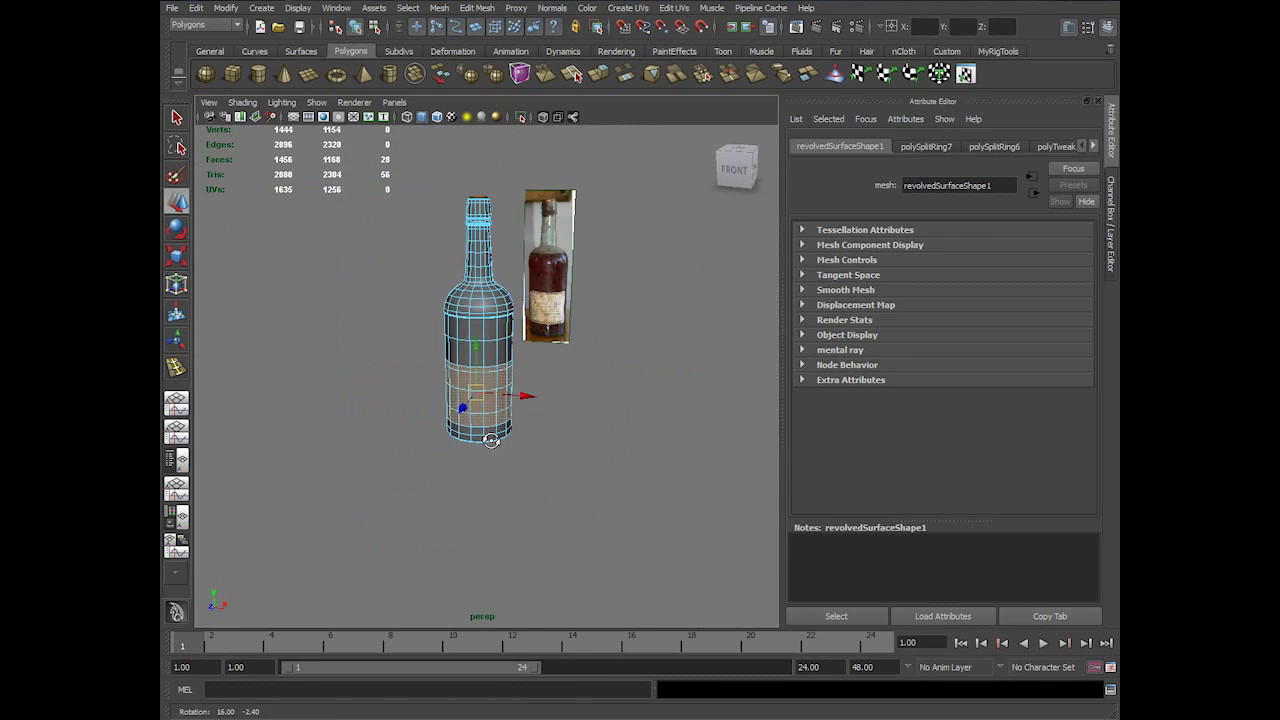
# - Duplicate the selected label faces and offset the copy outward from the bottle by about 0.032
pyautogui.keyDown('alt'); pyautogui.moveTo(491, 440); pyautogui.dragTo(545, 471, button='right'); pyautogui.keyUp('alt')
pyautogui.keyDown('alt'); pyautogui.moveTo(546, 427); pyautogui.dragTo(520, 425); pyautogui.keyUp('alt')
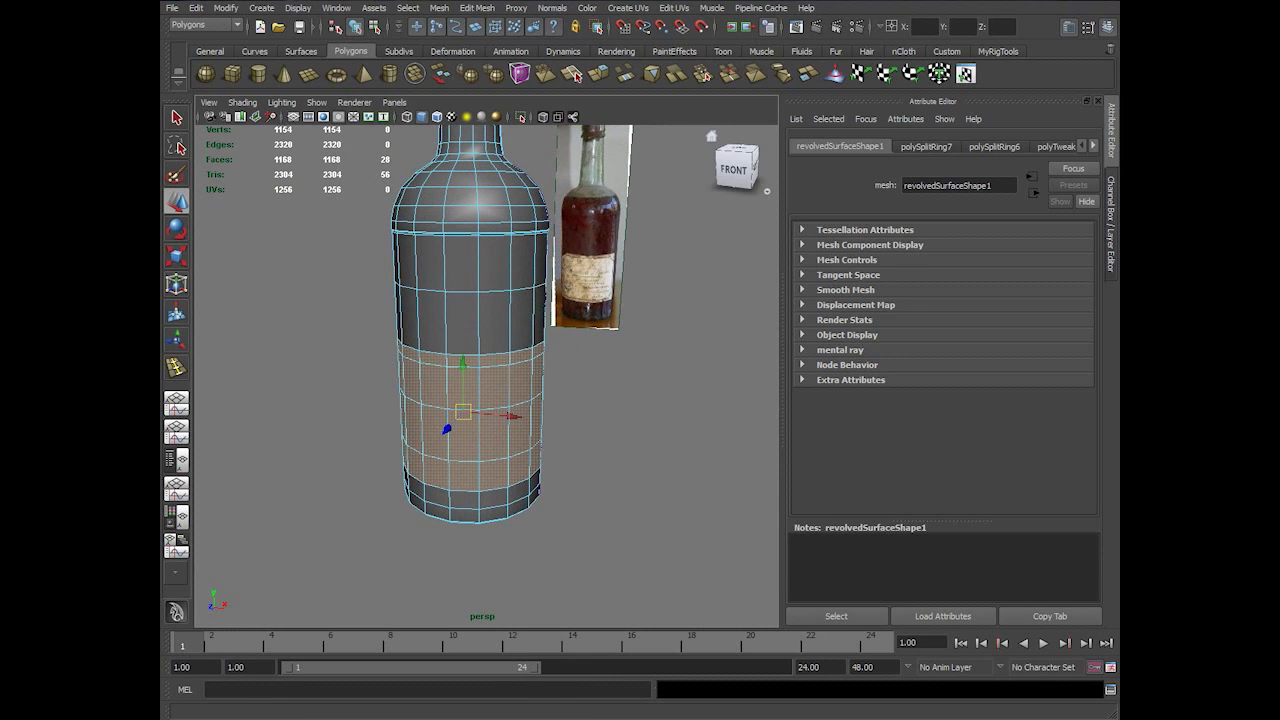
pyautogui.click(478, 8)
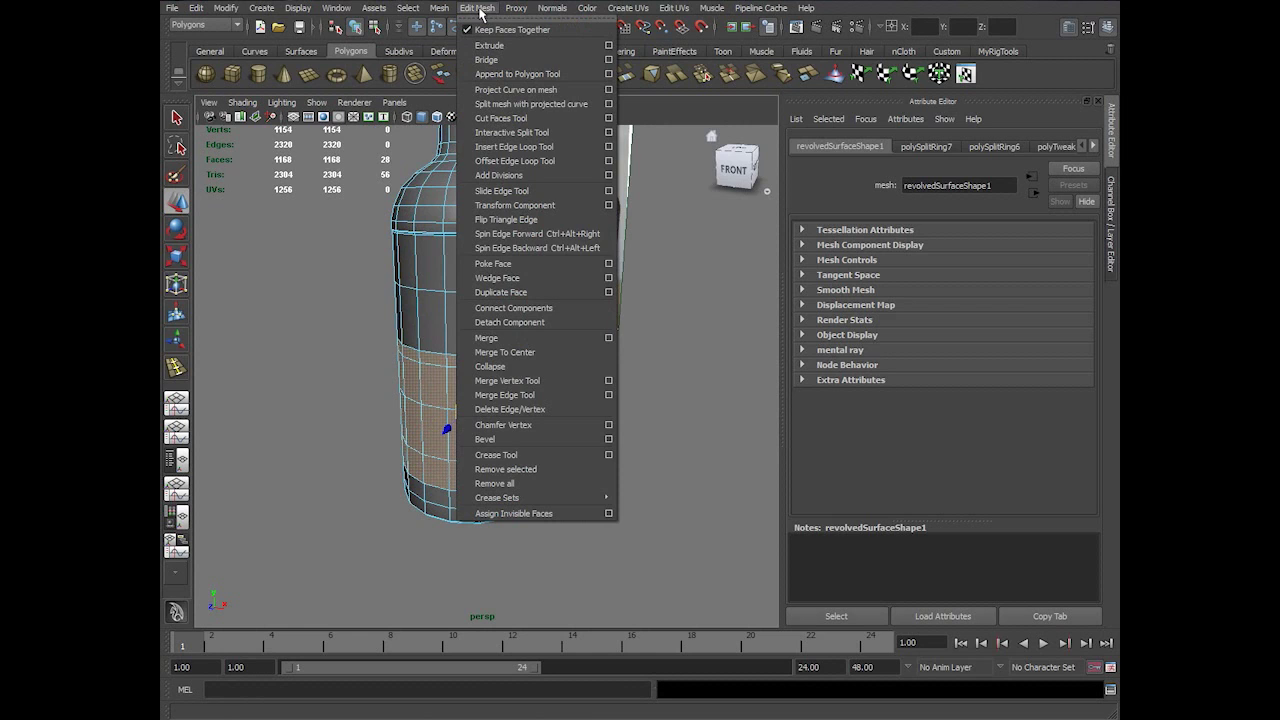
pyautogui.moveTo(448, 10)
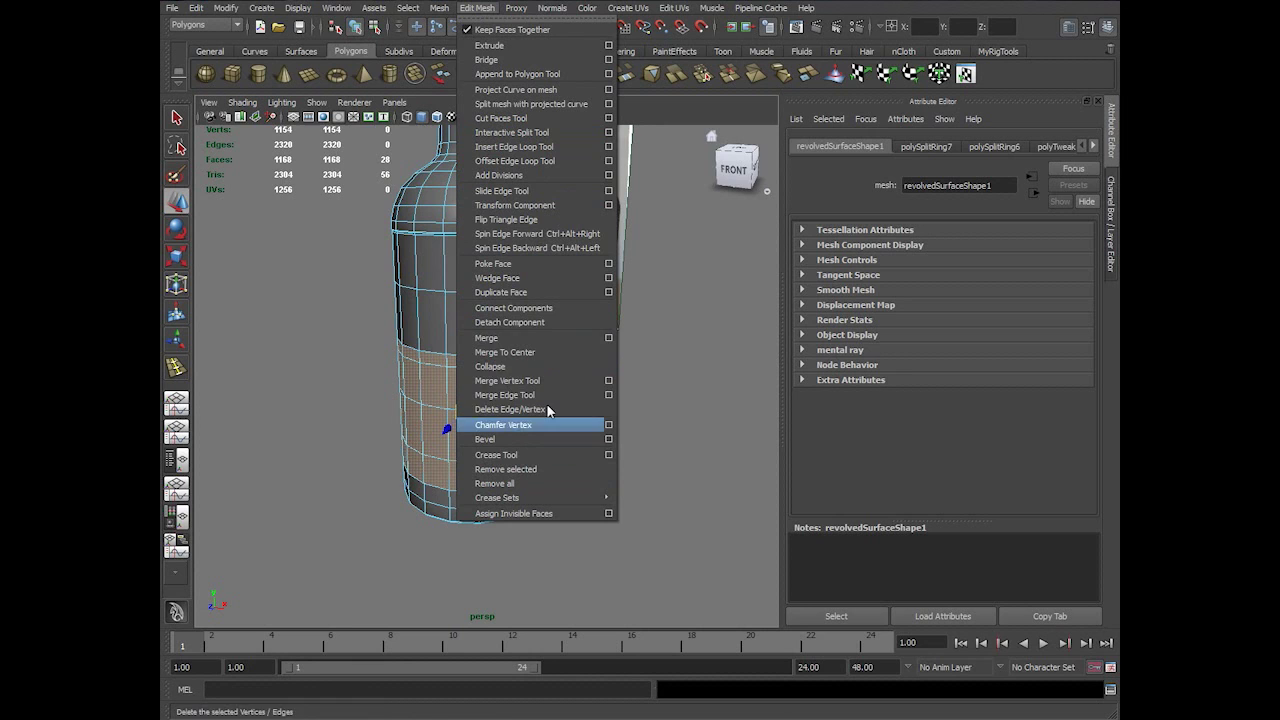
pyautogui.click(545, 297)
pyautogui.keyDown('alt'); pyautogui.moveTo(460, 464); pyautogui.dragTo(387, 508); pyautogui.keyUp('alt')
pyautogui.scroll(4, 428, 524)
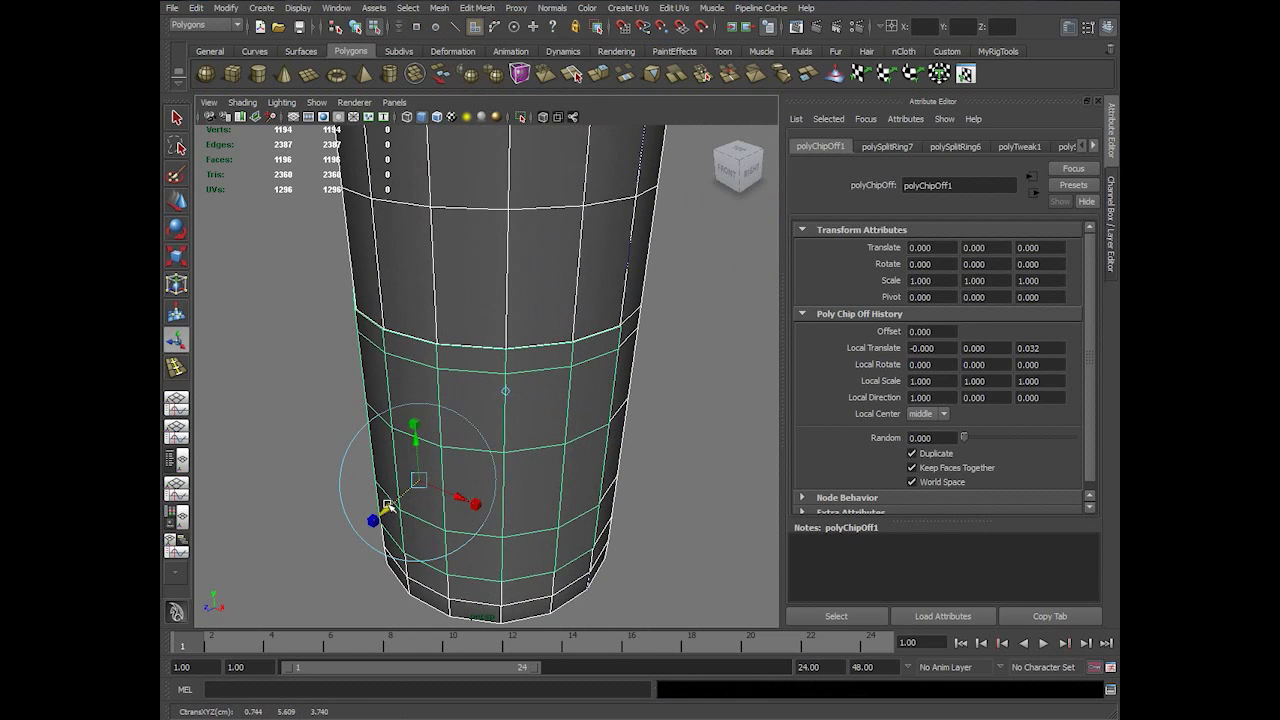
pyautogui.press('w')
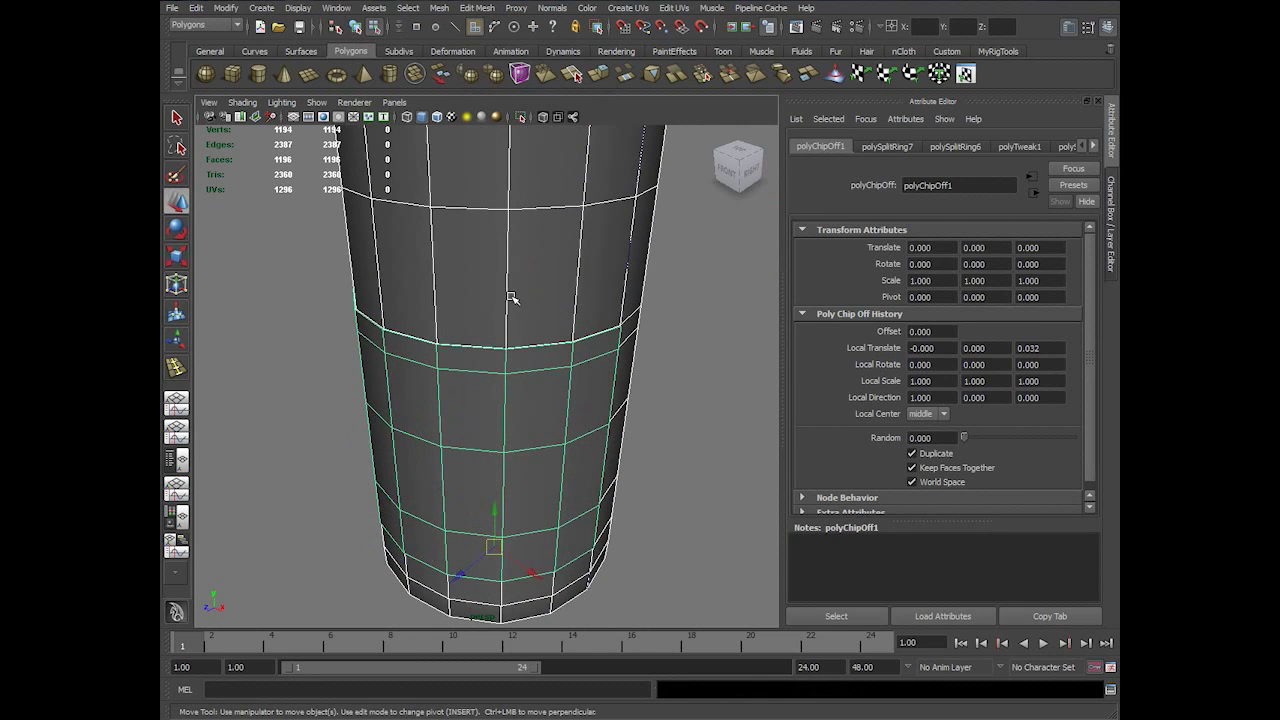
# - Set Local Translate Z of the label patch's polyChipOff1 to 0.01
pyautogui.press('F8')
pyautogui.scroll(-5, 572, 345)
pyautogui.click(597, 423)
pyautogui.keyDown('alt'); pyautogui.moveTo(468, 397); pyautogui.dragTo(831, 440); pyautogui.keyUp('alt')
pyautogui.click(449, 429)
pyautogui.scroll(3, 449, 429)
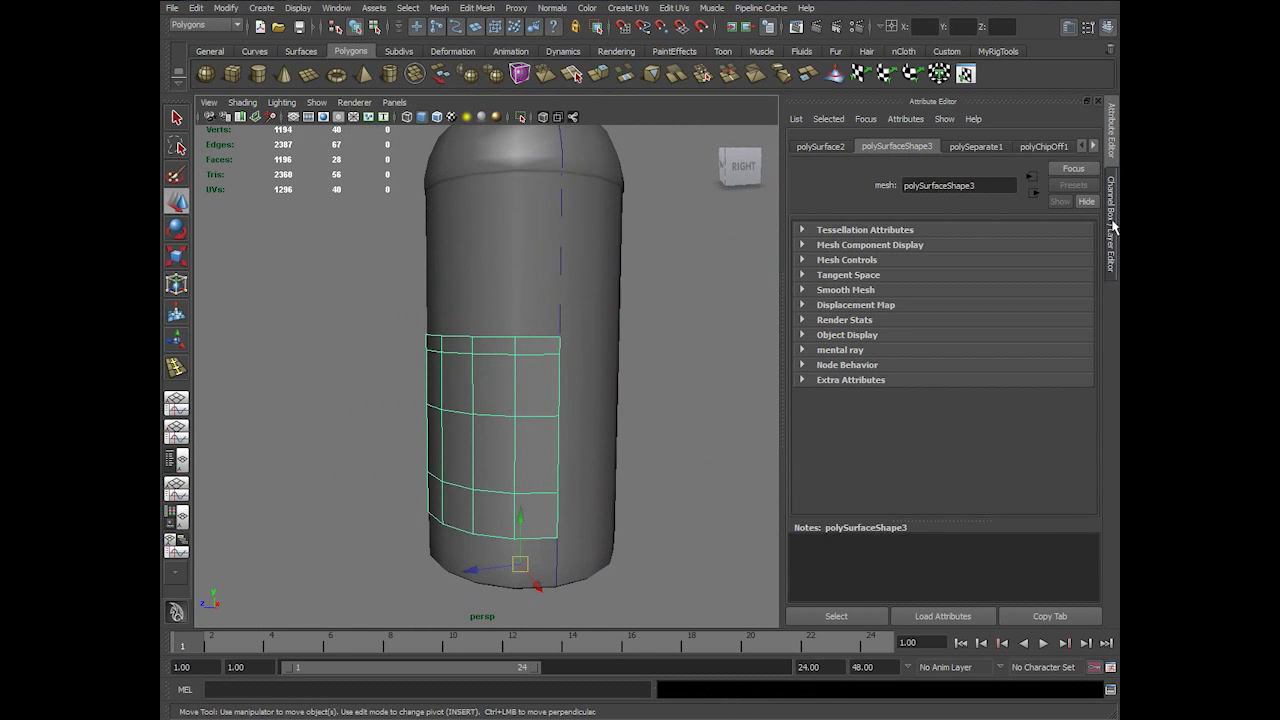
pyautogui.click(1113, 228)
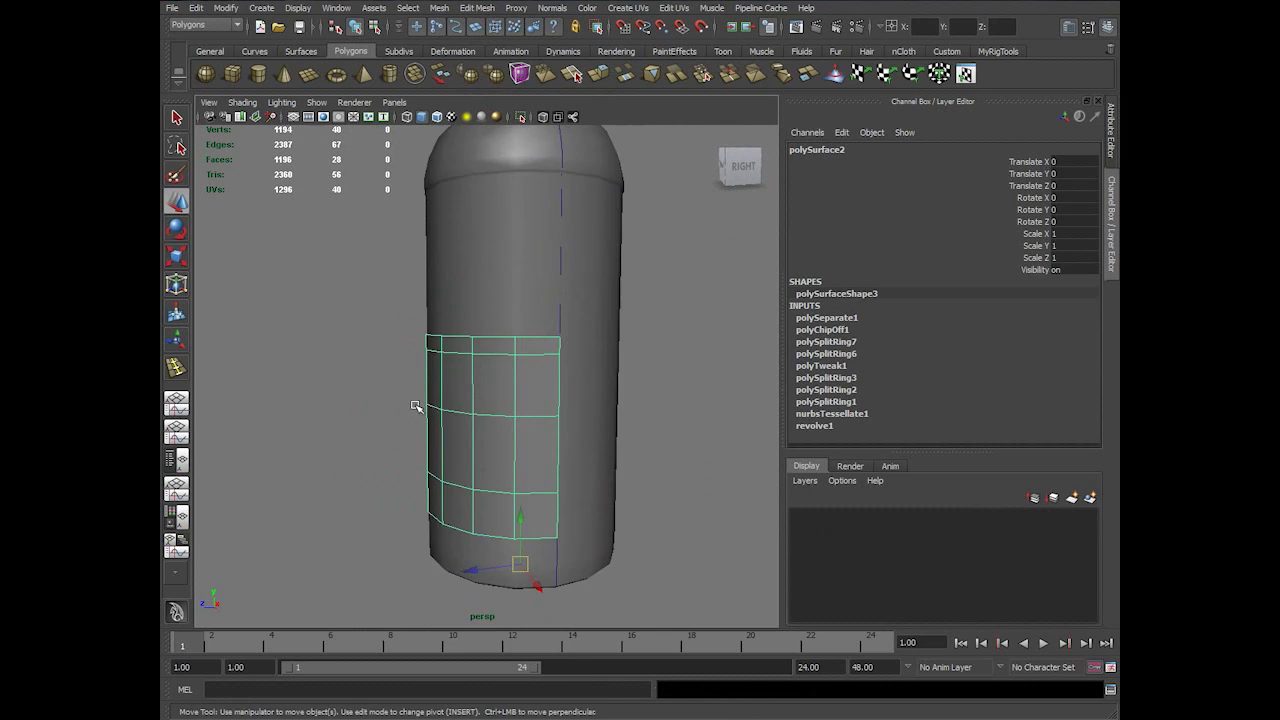
pyautogui.scroll(2, 628, 459)
pyautogui.click(852, 330)
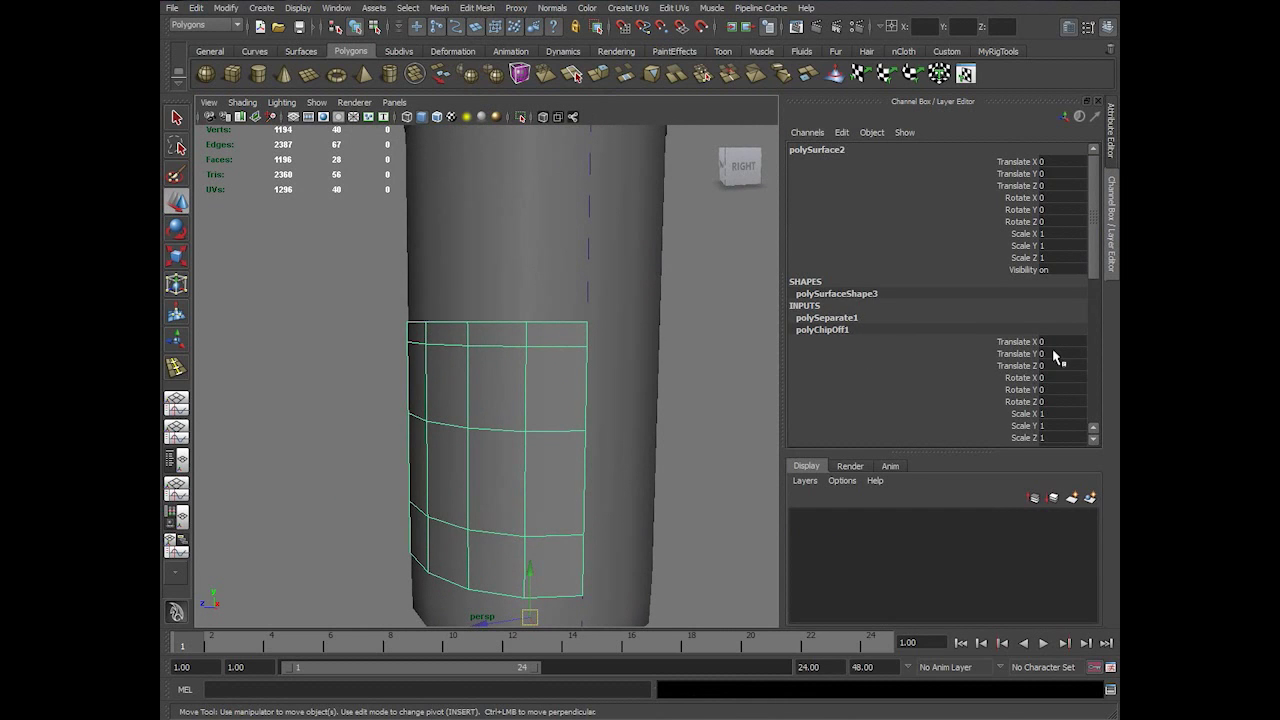
pyautogui.scroll(-3, 1058, 360)
pyautogui.doubleClick(1060, 387)
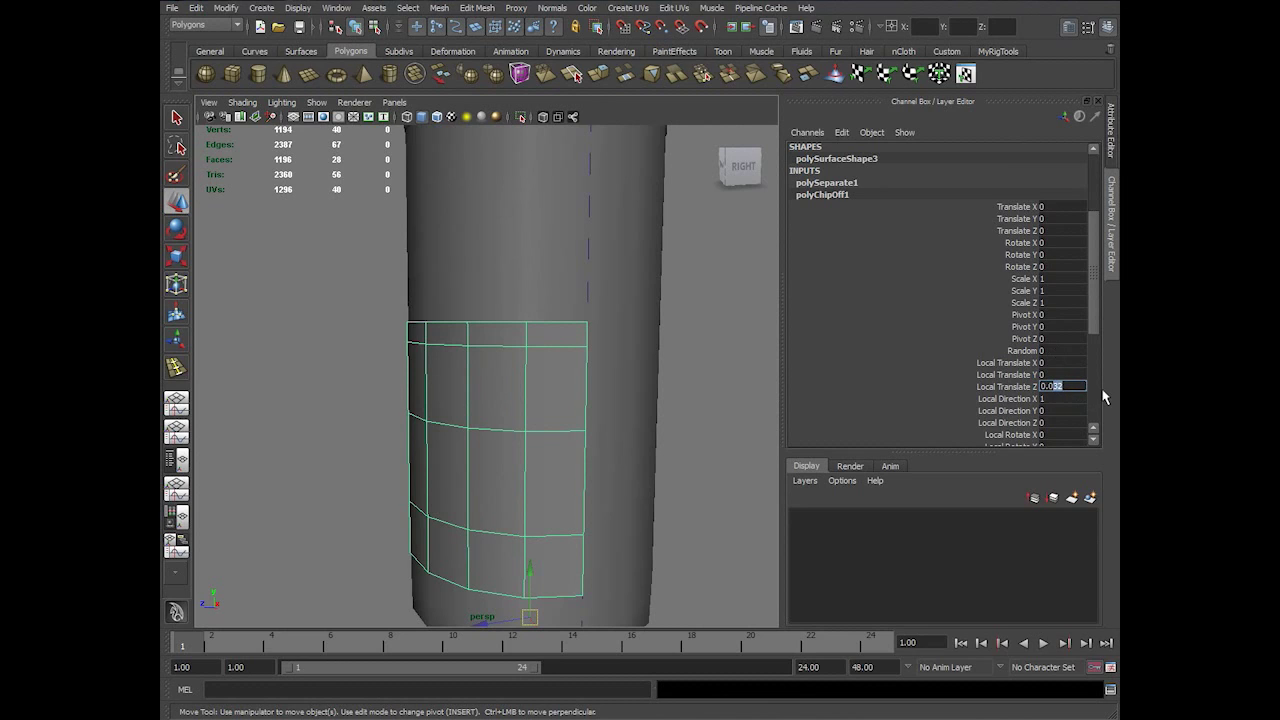
pyautogui.write('0.02')
pyautogui.press('Return')
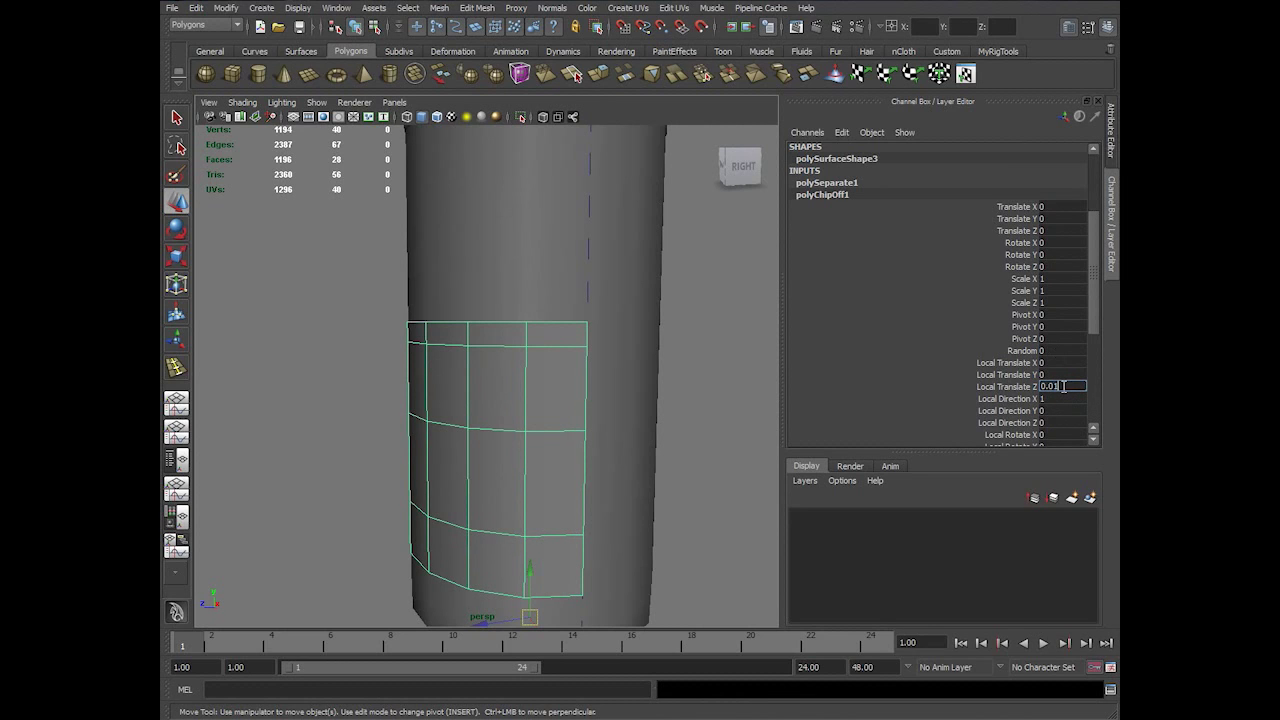
pyautogui.press('Return')
# - Apply smooth preview at smoothness 3 to both the bottle body and the label patch
pyautogui.keyDown('alt'); pyautogui.moveTo(538, 368); pyautogui.dragTo(429, 417); pyautogui.keyUp('alt')
pyautogui.scroll(5, 567, 502)
pyautogui.keyDown('alt'); pyautogui.moveTo(567, 502); pyautogui.dragTo(437, 500); pyautogui.keyUp('alt')
pyautogui.keyDown('alt'); pyautogui.moveTo(360, 474); pyautogui.dragTo(446, 386); pyautogui.keyUp('alt')
pyautogui.scroll(-6, 446, 386)
pyautogui.click(481, 286)
pyautogui.press('3')
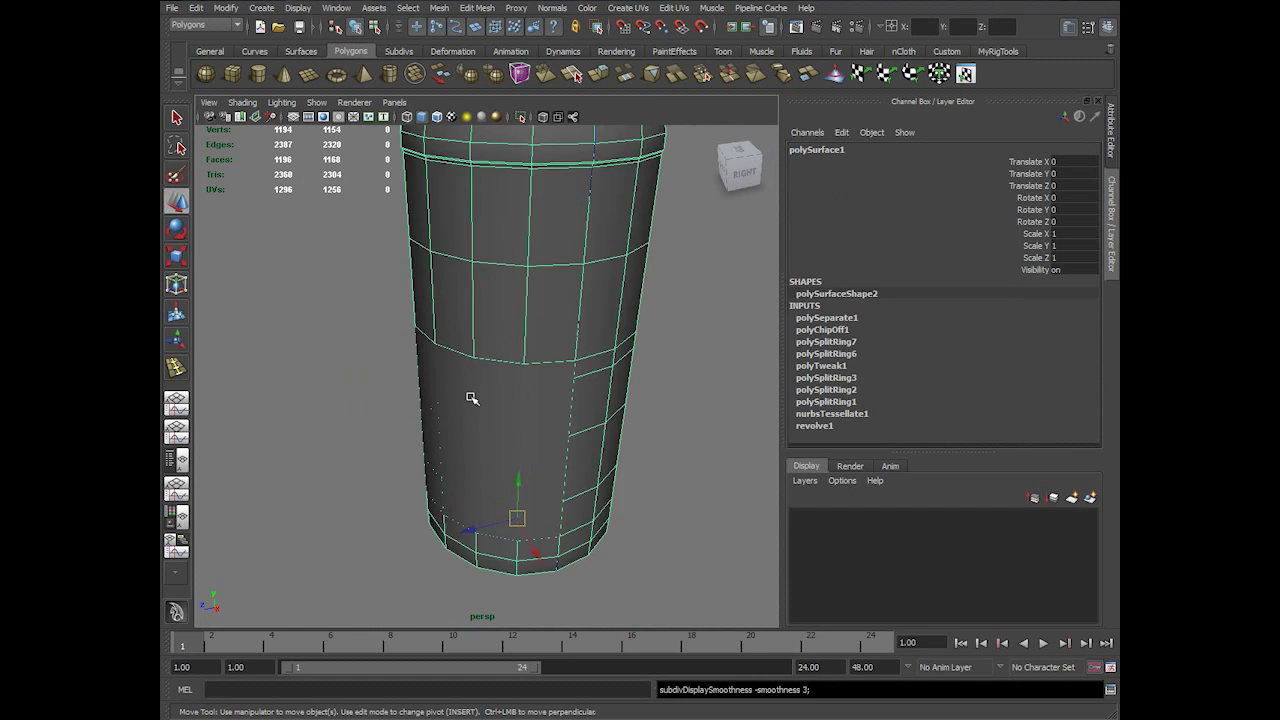
pyautogui.click(471, 396)
pyautogui.press('3')
pyautogui.click(652, 442)
pyautogui.keyDown('alt'); pyautogui.moveTo(637, 463); pyautogui.dragTo(471, 409); pyautogui.keyUp('alt')
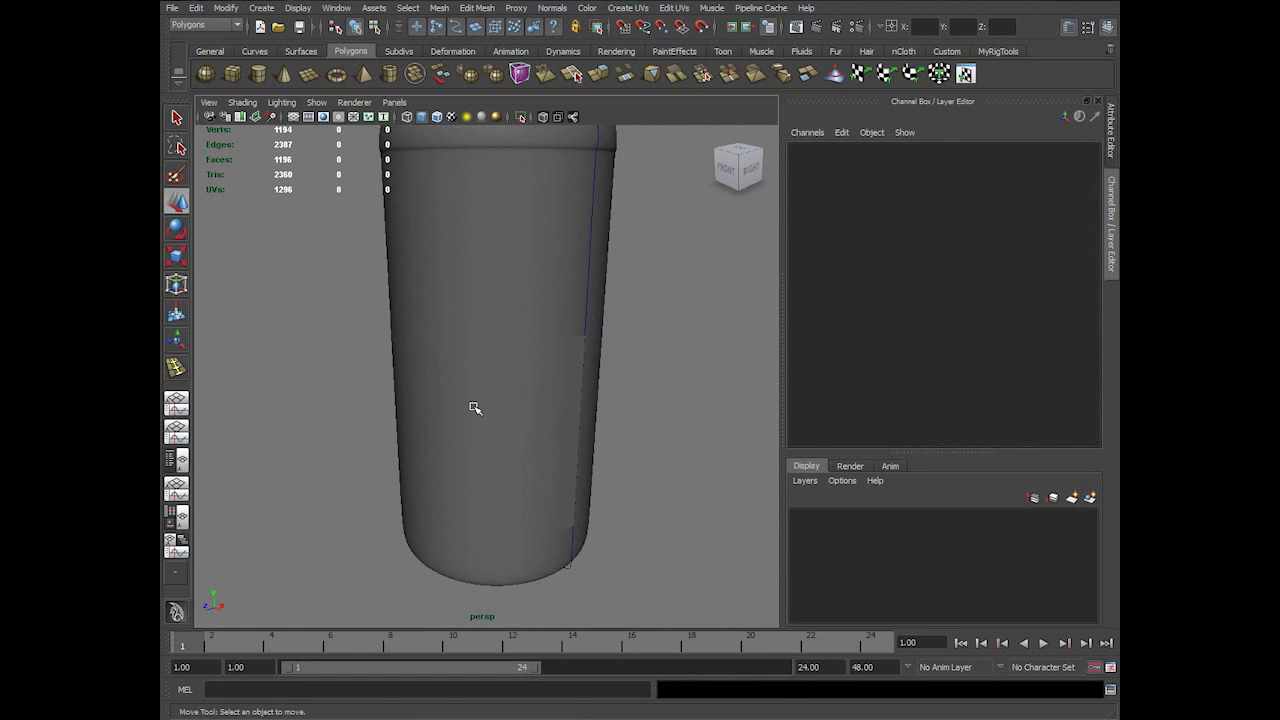
# - Delete the label patch's history and assign it a new Lambert material with a white color
pyautogui.click(473, 407)
pyautogui.hotkey('alt', 'shift', 'd')
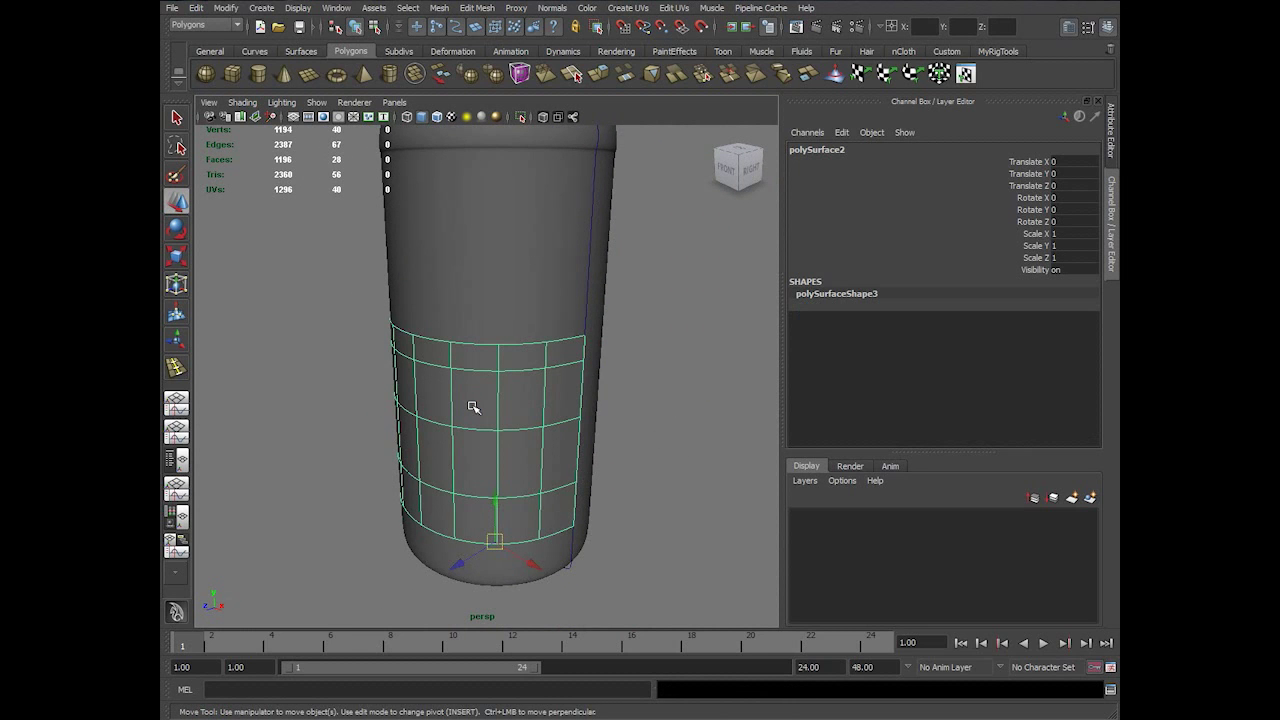
pyautogui.click(540, 297)
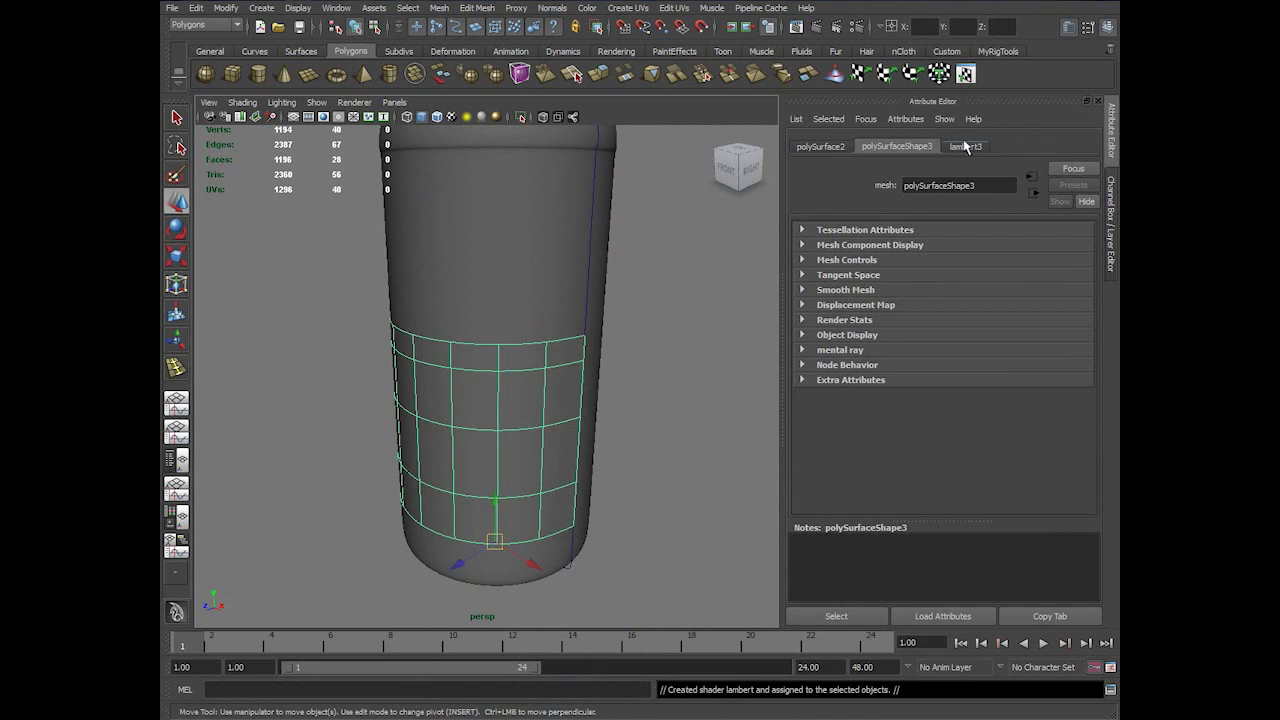
pyautogui.click(966, 146)
pyautogui.moveTo(1023, 320); pyautogui.dragTo(1079, 322)
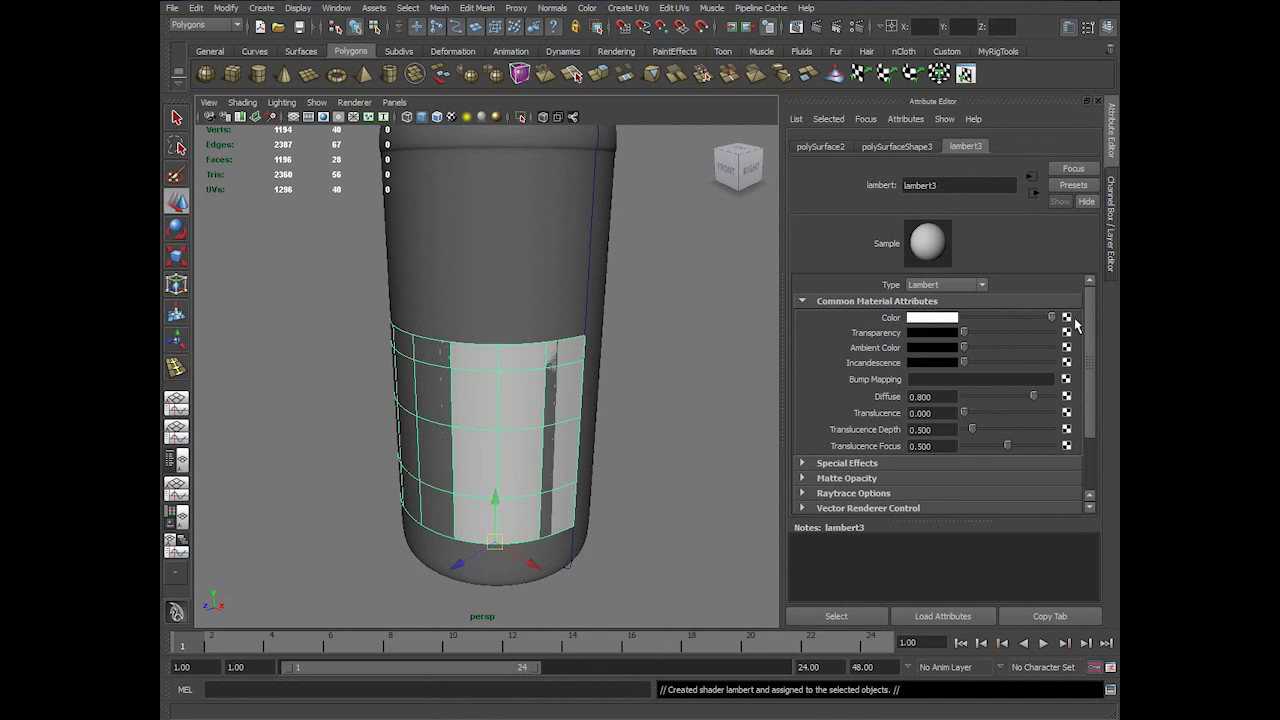
pyautogui.click(634, 466)
# - Examine the white label's fit on the bottle from several angles against the reference photo
pyautogui.keyDown('alt'); pyautogui.moveTo(511, 457); pyautogui.dragTo(511, 434); pyautogui.keyUp('alt')
pyautogui.keyDown('alt'); pyautogui.moveTo(511, 434); pyautogui.dragTo(420, 385, button='right'); pyautogui.keyUp('alt')
pyautogui.keyDown('alt'); pyautogui.moveTo(420, 385); pyautogui.dragTo(474, 391); pyautogui.keyUp('alt')
pyautogui.keyDown('alt'); pyautogui.moveTo(474, 391); pyautogui.dragTo(476, 462, button='middle'); pyautogui.keyUp('alt')
pyautogui.keyDown('alt'); pyautogui.moveTo(476, 462); pyautogui.dragTo(530, 514, button='right'); pyautogui.keyUp('alt')
pyautogui.keyDown('alt'); pyautogui.moveTo(530, 514); pyautogui.dragTo(522, 498); pyautogui.keyUp('alt')
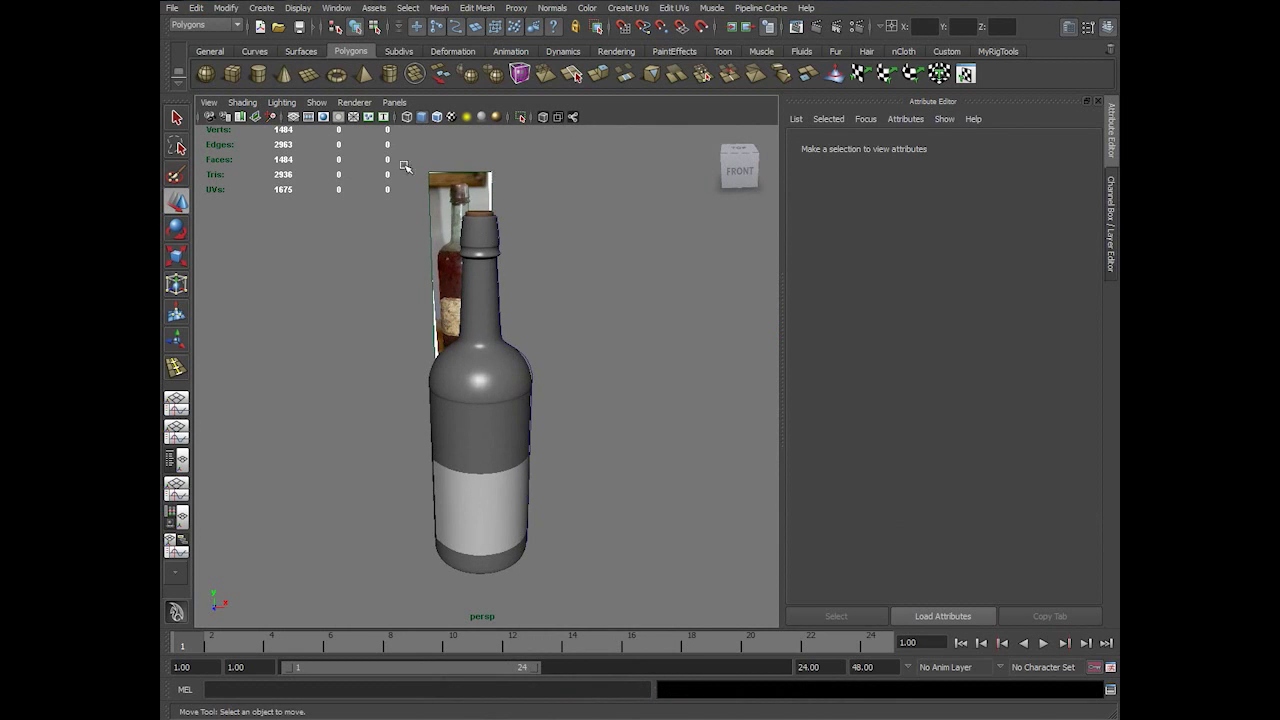
pyautogui.click(394, 102)
pyautogui.click(673, 464)
pyautogui.keyDown('alt'); pyautogui.moveTo(652, 463); pyautogui.dragTo(606, 460); pyautogui.keyUp('alt')
# - Select the bottle body, then set the default in and out tangents to Linear in the Animation preferences and save them
pyautogui.click(513, 403)
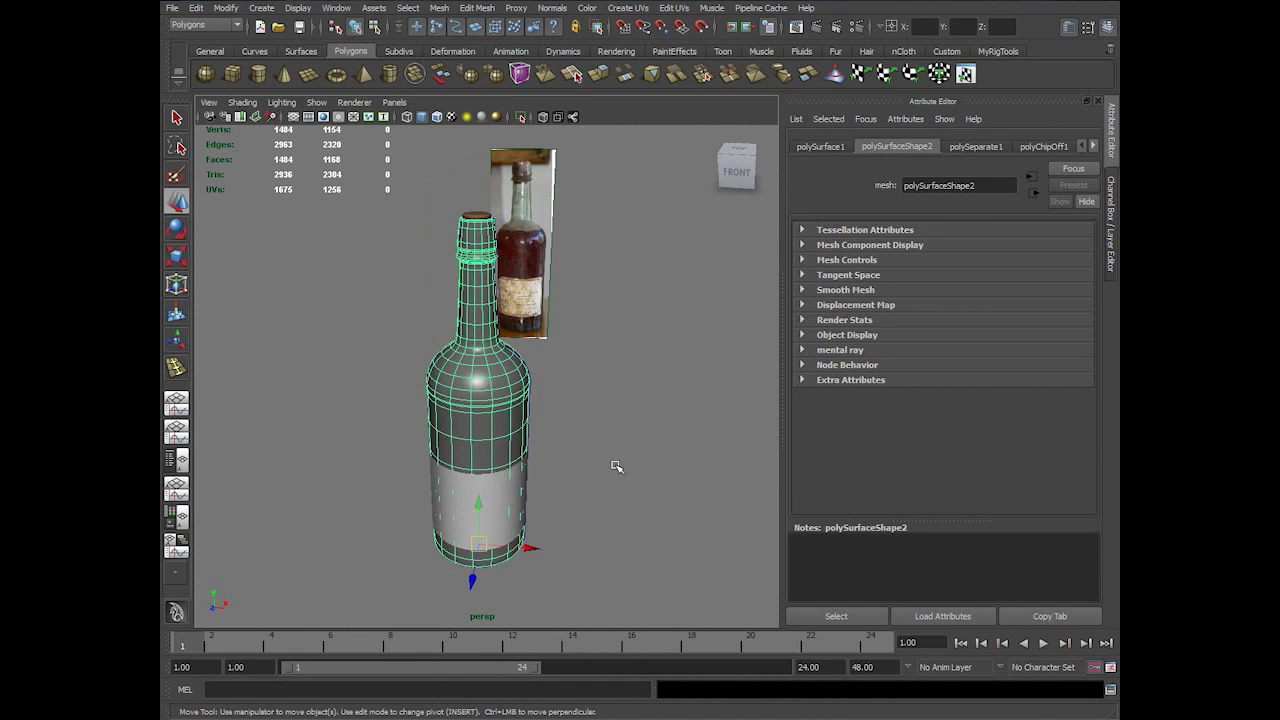
pyautogui.keyDown('alt'); pyautogui.moveTo(616, 465); pyautogui.dragTo(570, 460, button='right'); pyautogui.keyUp('alt')
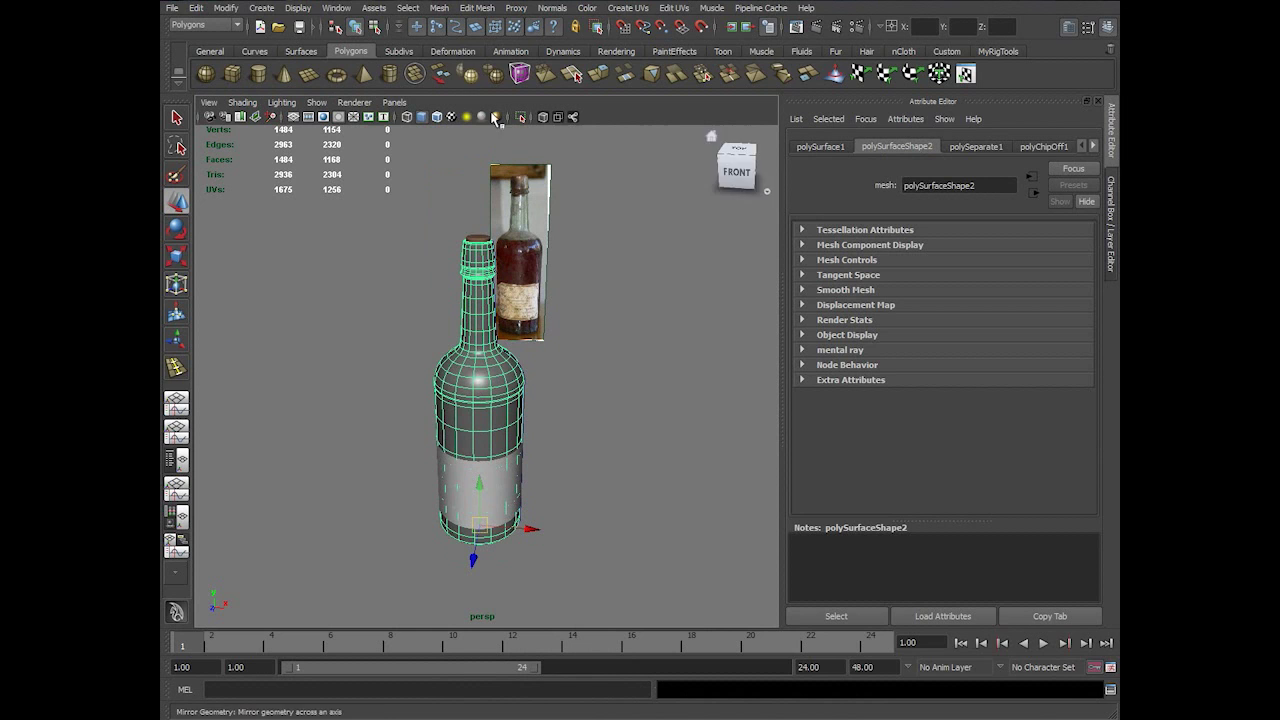
pyautogui.click(1110, 668)
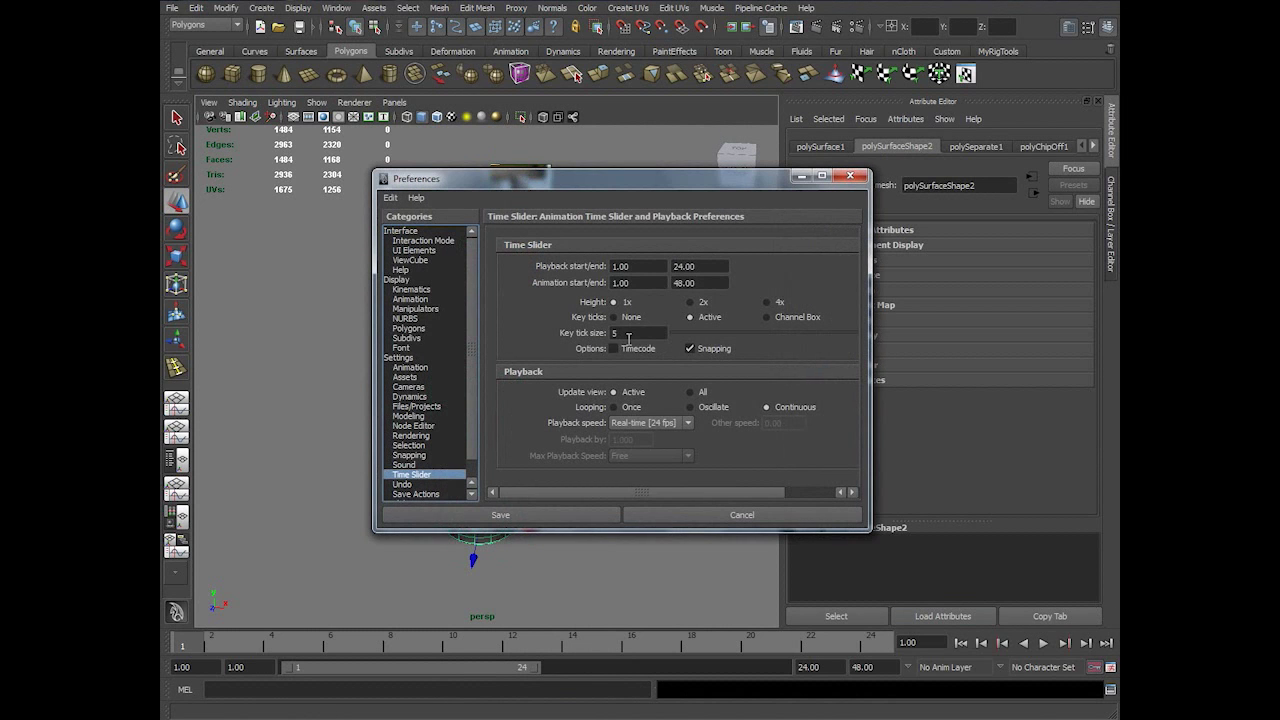
pyautogui.moveTo(653, 183); pyautogui.dragTo(763, 114)
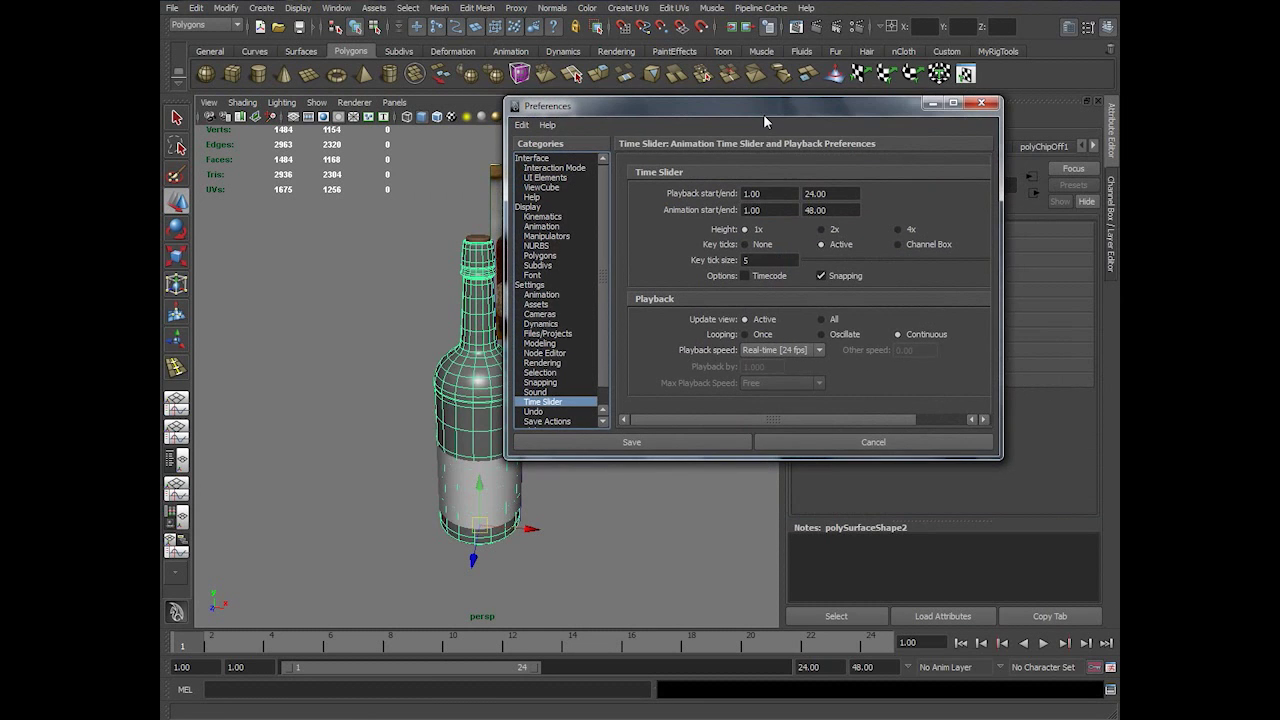
pyautogui.click(559, 296)
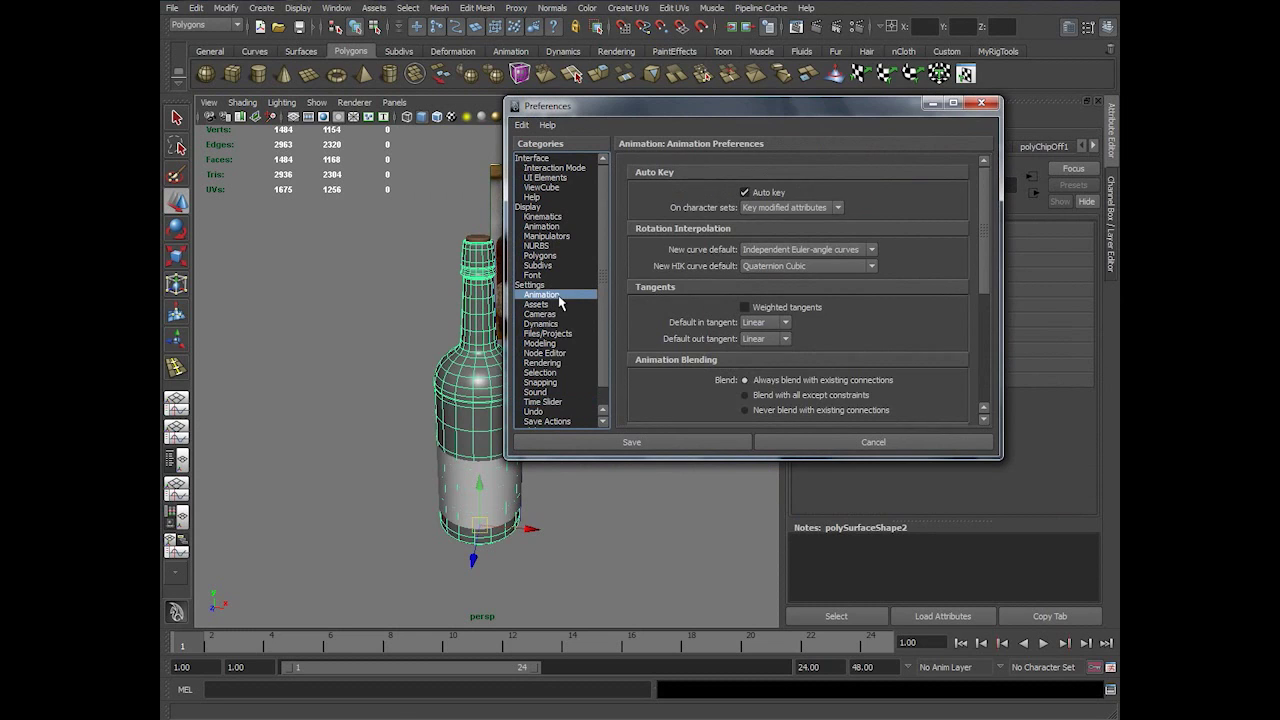
pyautogui.click(764, 325)
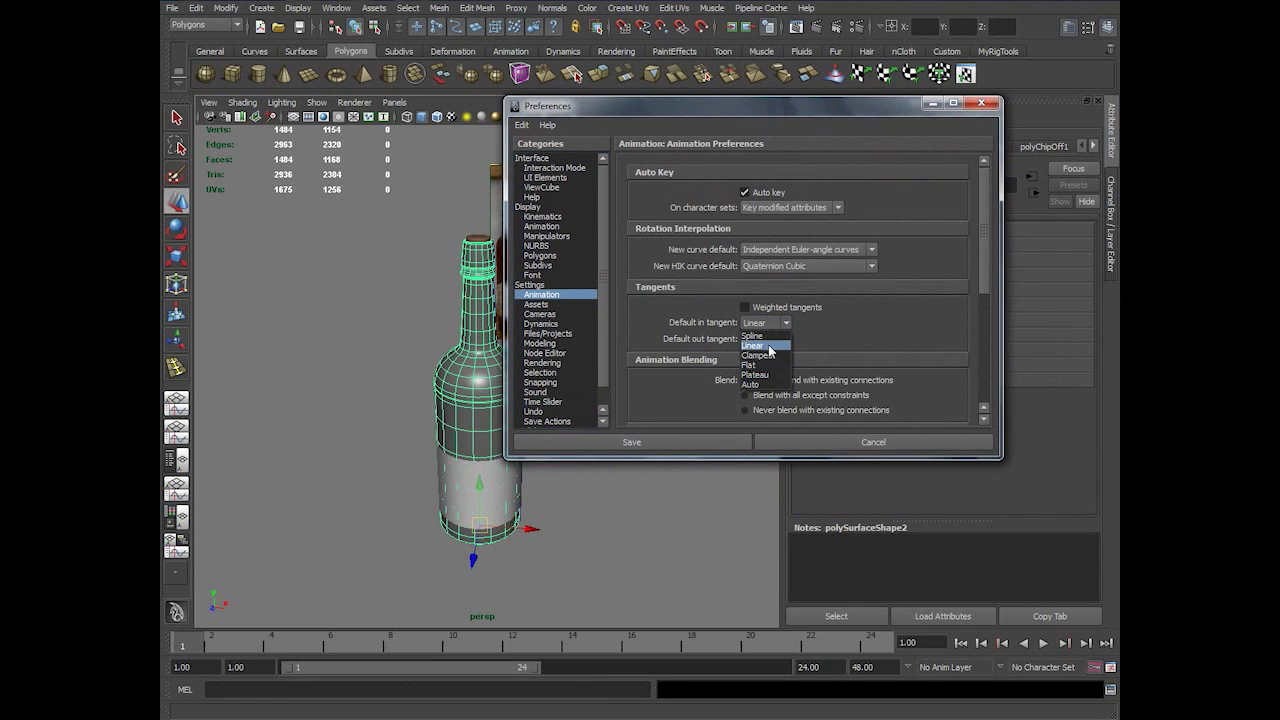
pyautogui.click(760, 346)
pyautogui.click(765, 339)
pyautogui.click(758, 362)
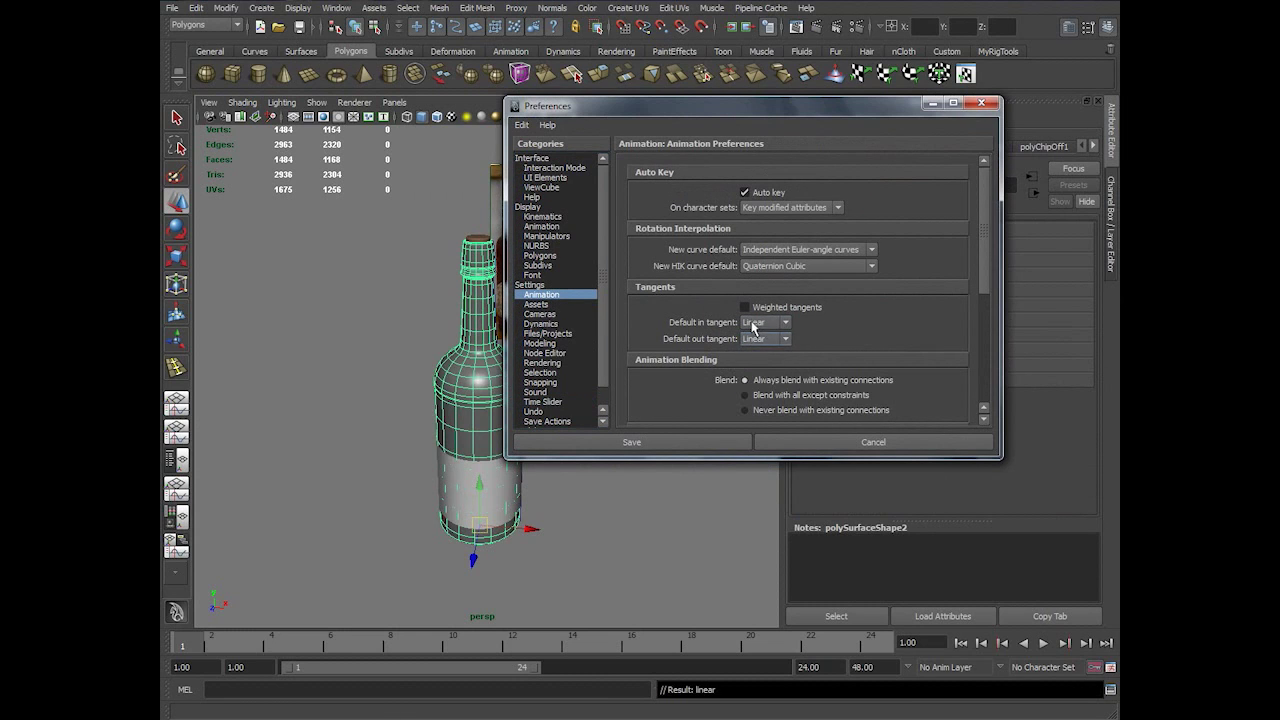
pyautogui.click(634, 441)
# - Create a clockwise turntable animation around the selected bottle body using the Animation tools
pyautogui.moveTo(552, 435)
pyautogui.keyDown('alt'); pyautogui.mouseDown()
pyautogui.moveTo(551, 423)
pyautogui.moveTo(563, 446)
pyautogui.moveTo(583, 420)
pyautogui.moveTo(567, 437)
pyautogui.mouseUp(); pyautogui.keyUp('alt')
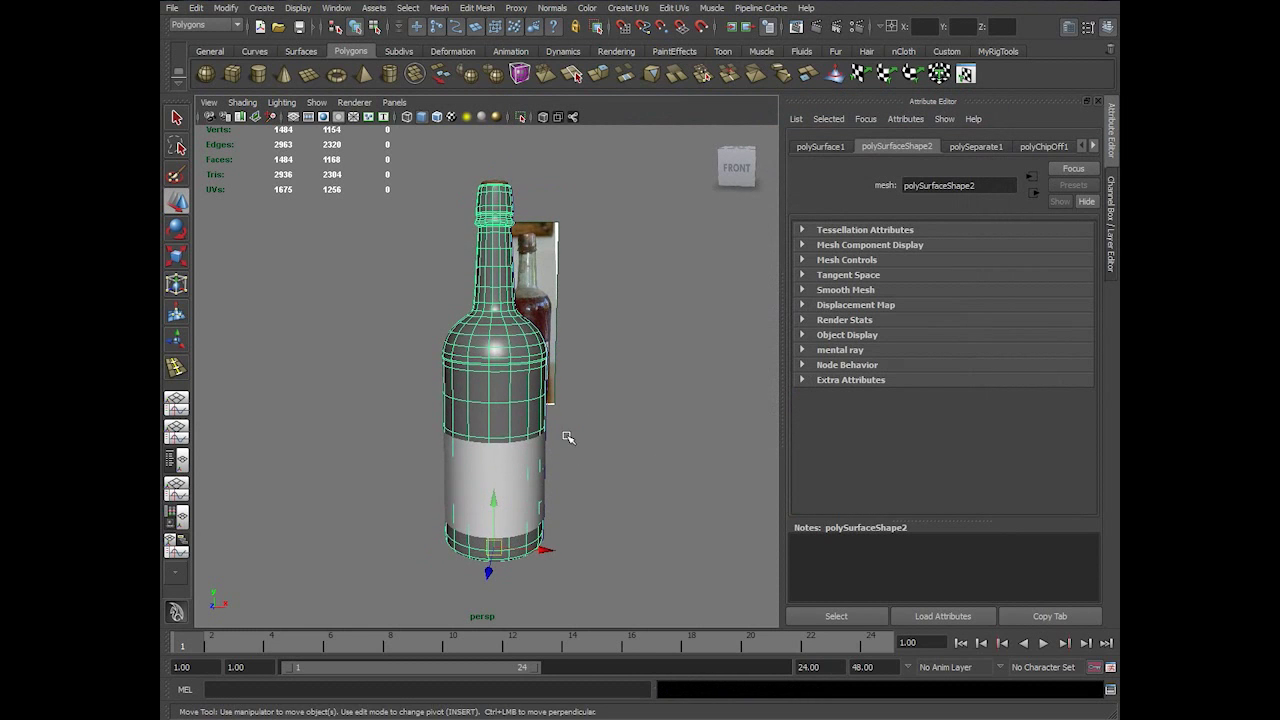
pyautogui.click(215, 25)
pyautogui.click(200, 33)
pyautogui.click(403, 8)
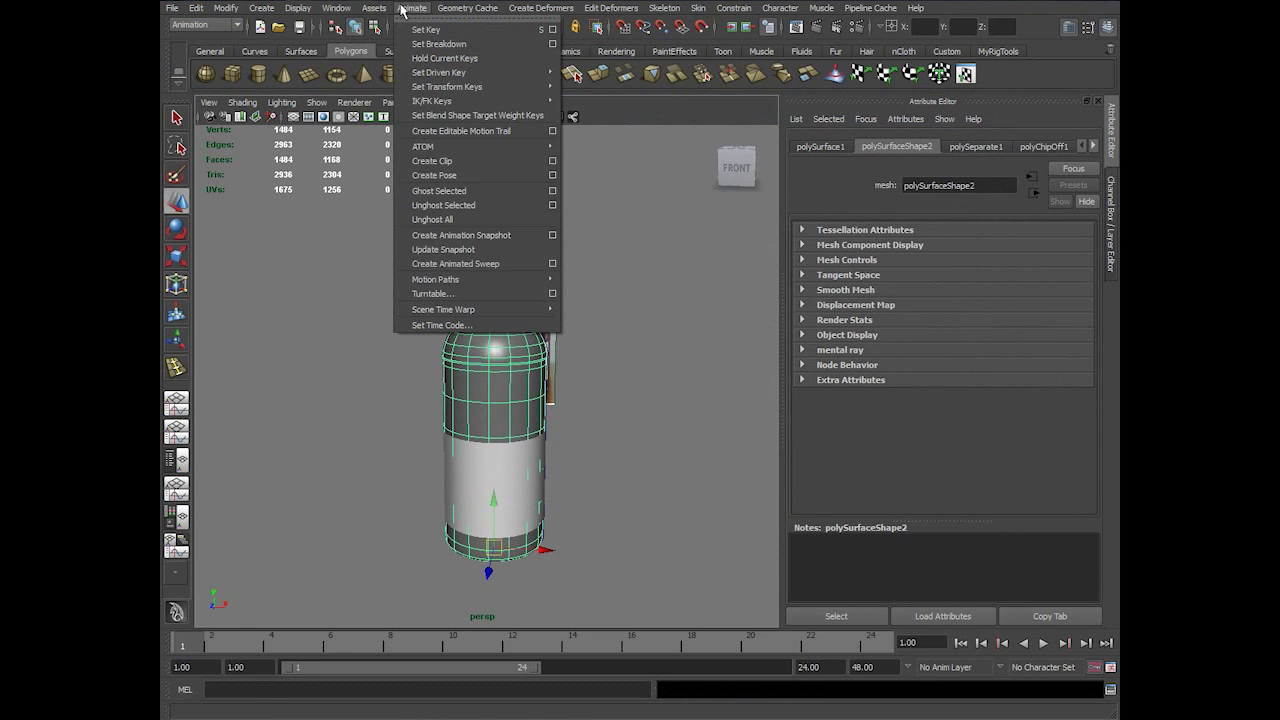
pyautogui.click(550, 295)
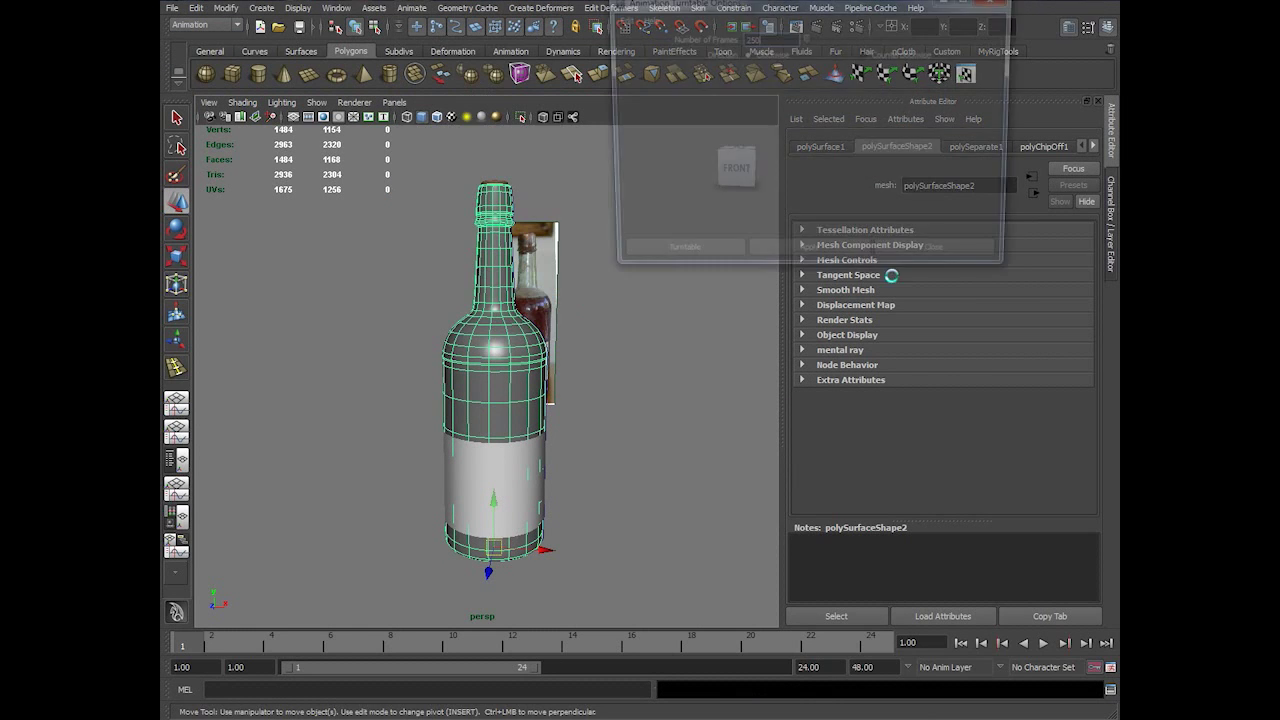
pyautogui.click(620, 19)
pyautogui.click(655, 47)
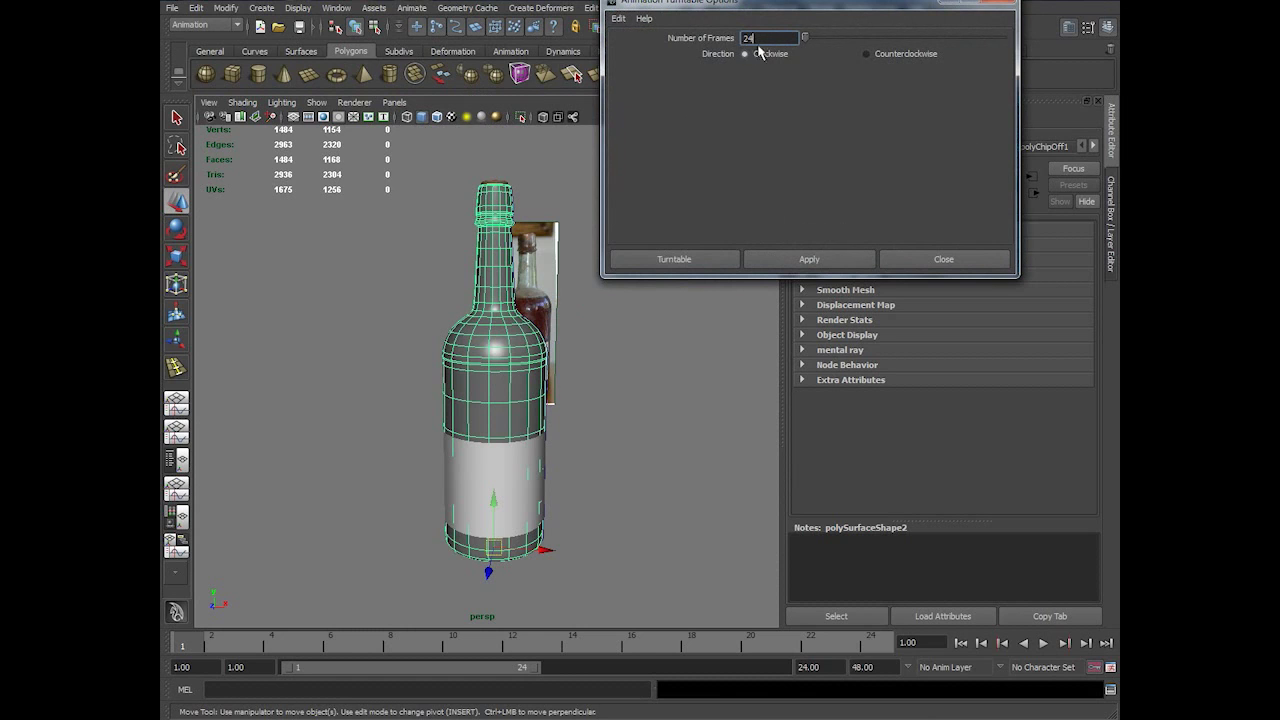
pyautogui.click(688, 262)
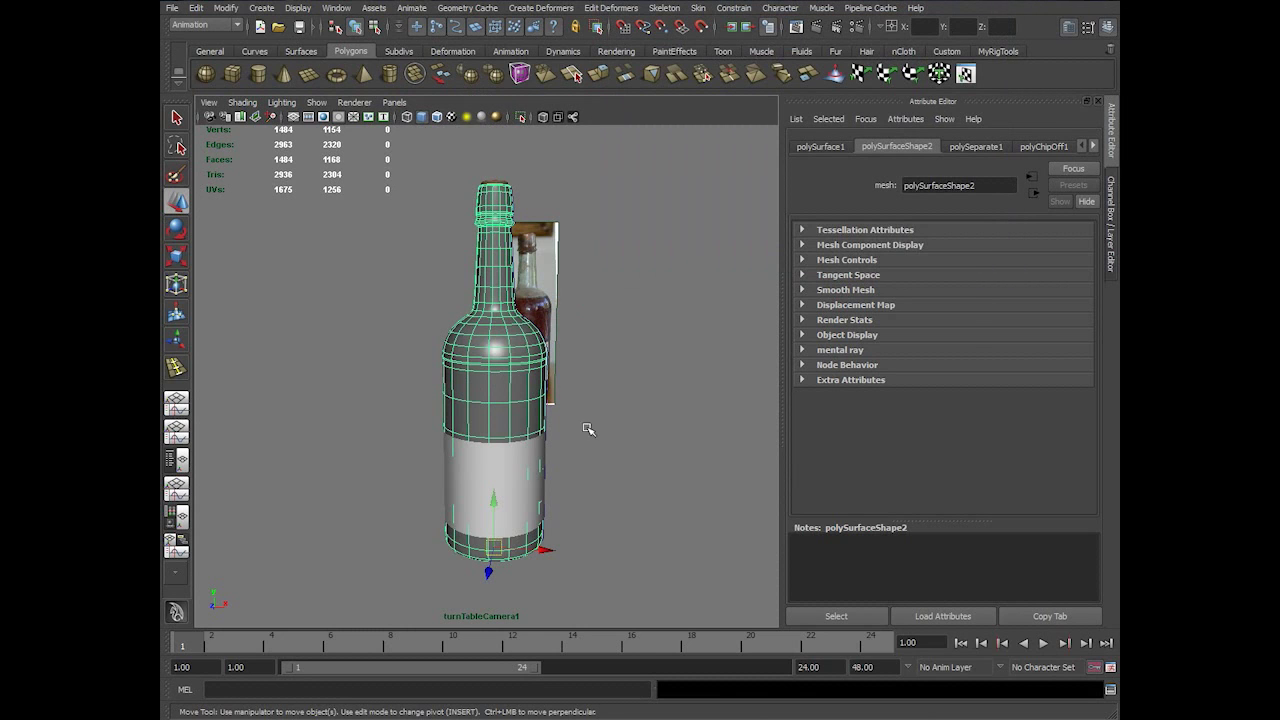
# - Set the playback end frame to 250 and deselect the bottle body
pyautogui.doubleClick(808, 667)
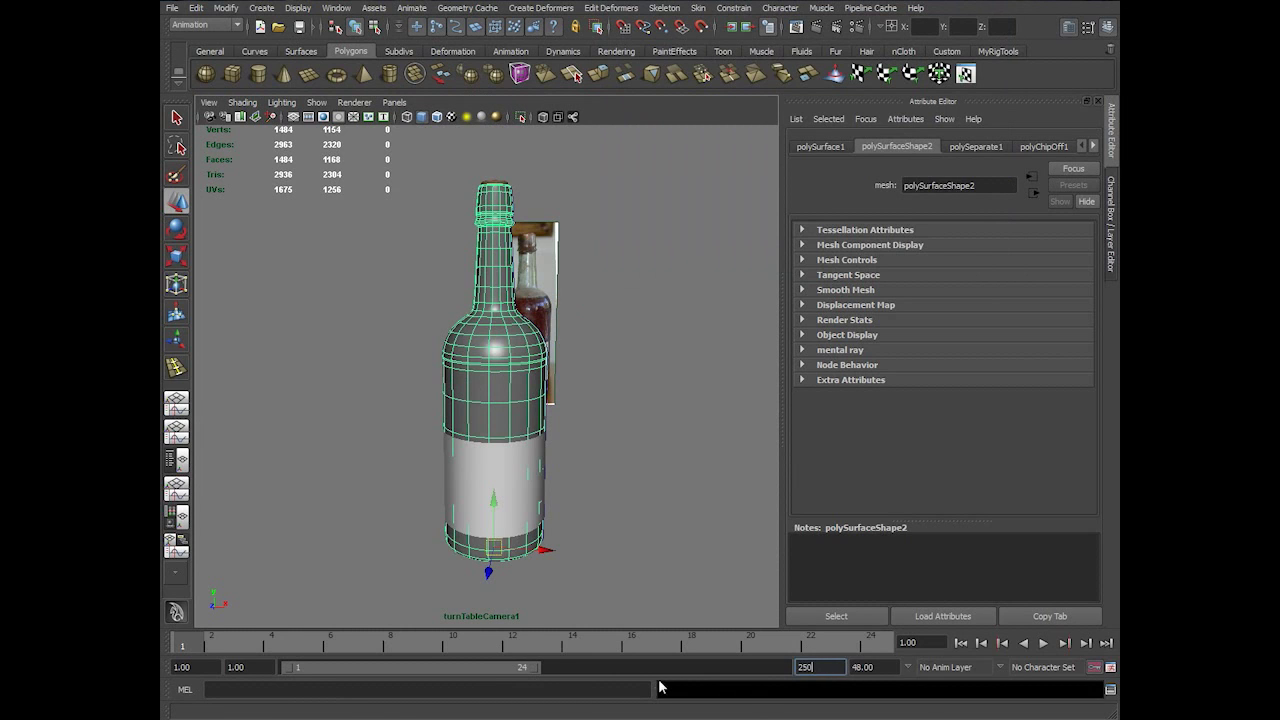
pyautogui.press('Return')
pyautogui.click(598, 342)
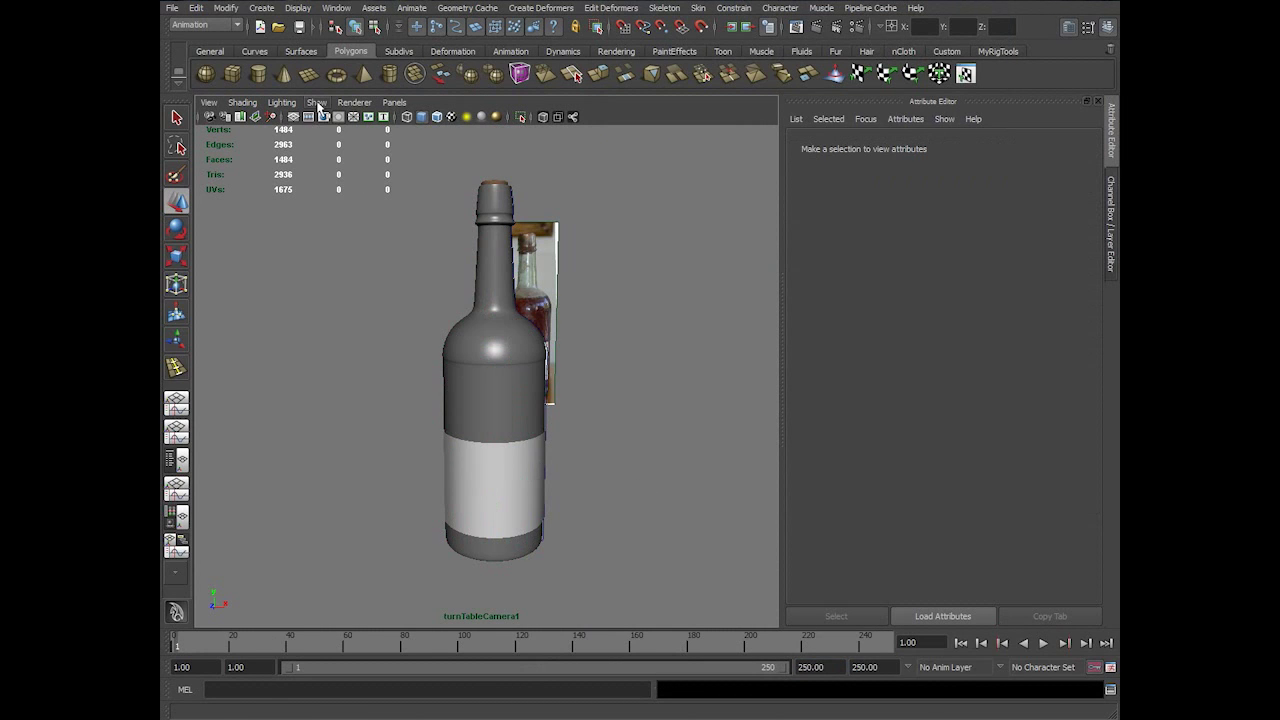
# - Limit the turntable camera view to polygons with wireframe on shaded, and play the turntable animation
pyautogui.click(316, 102)
pyautogui.click(335, 154)
pyautogui.click(316, 102)
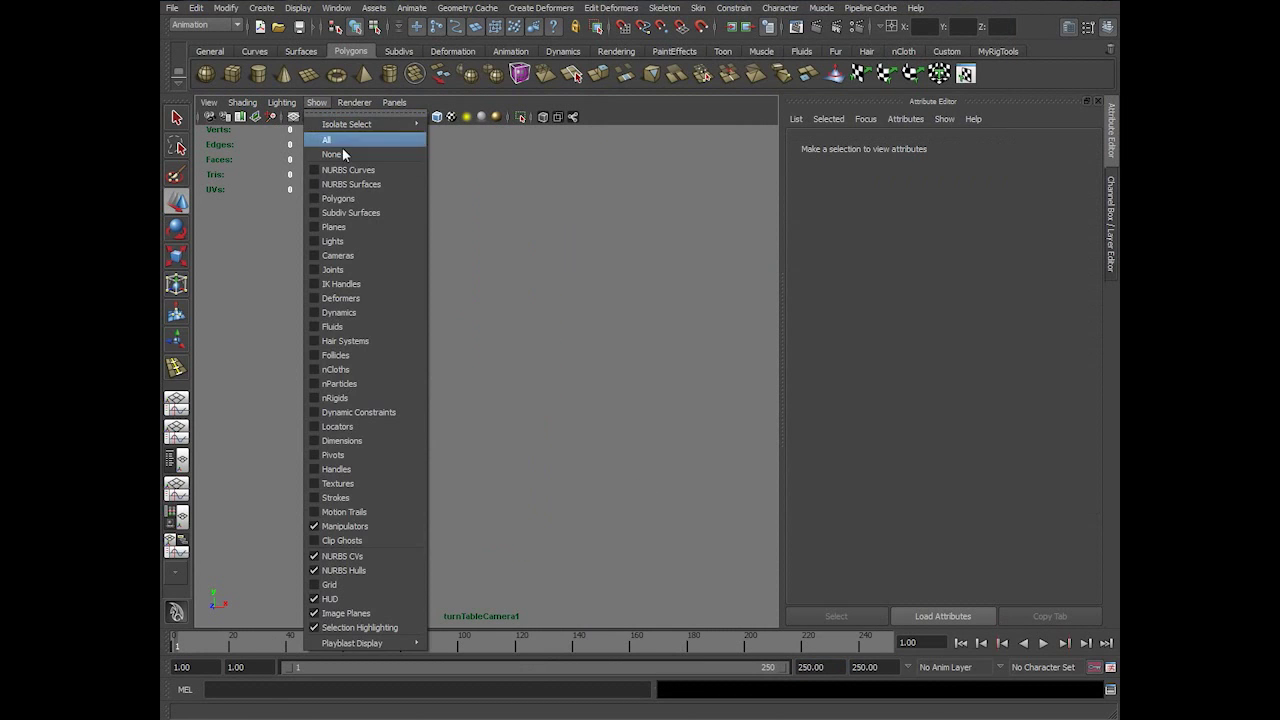
pyautogui.click(338, 198)
pyautogui.click(440, 119)
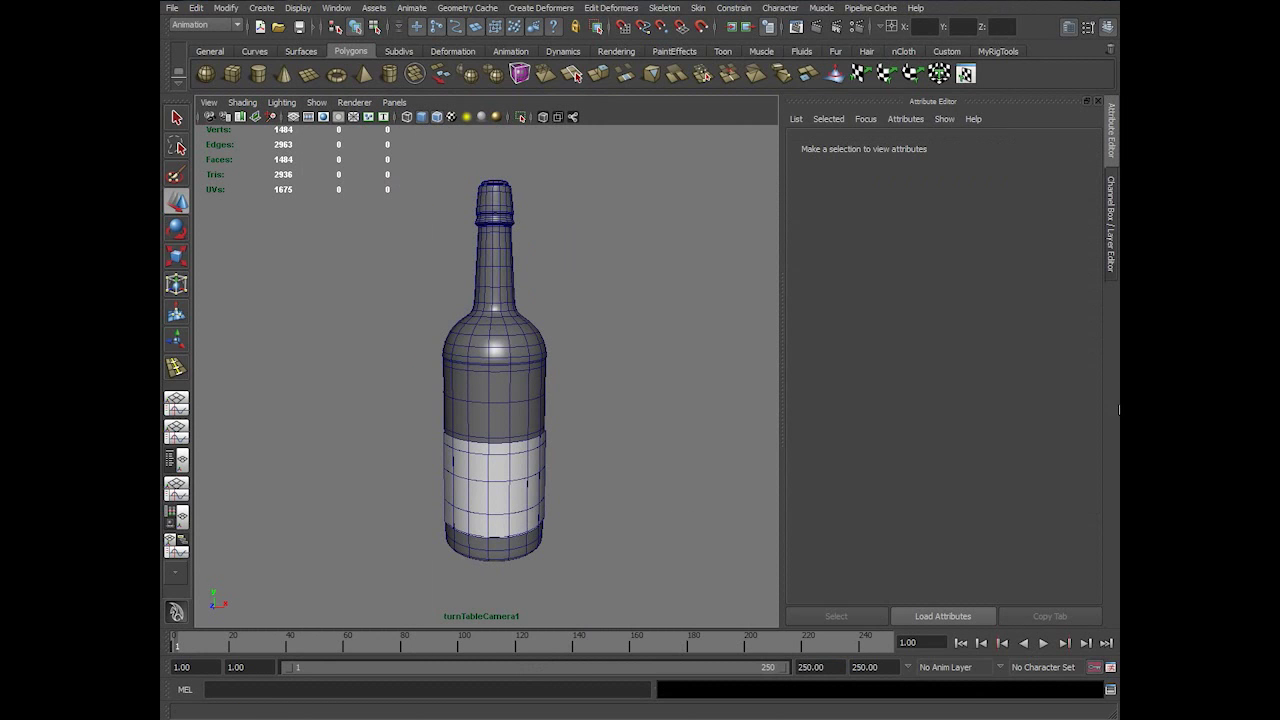
pyautogui.click(1045, 643)
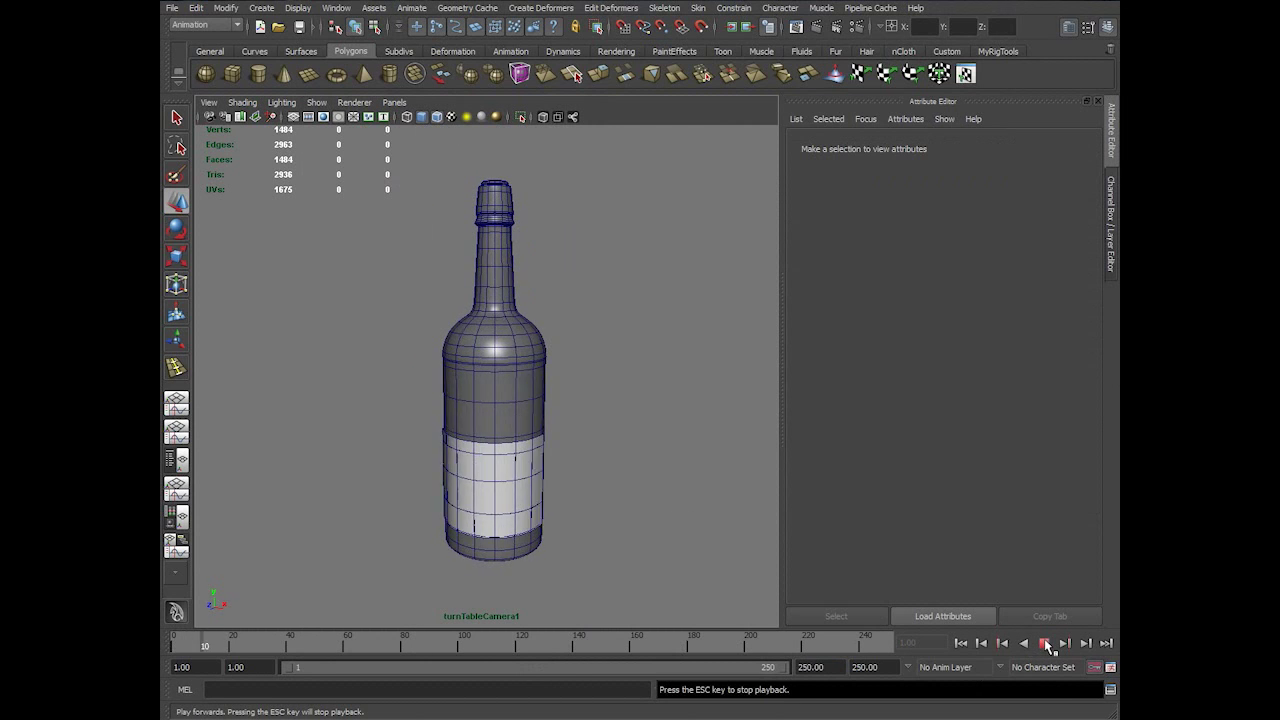